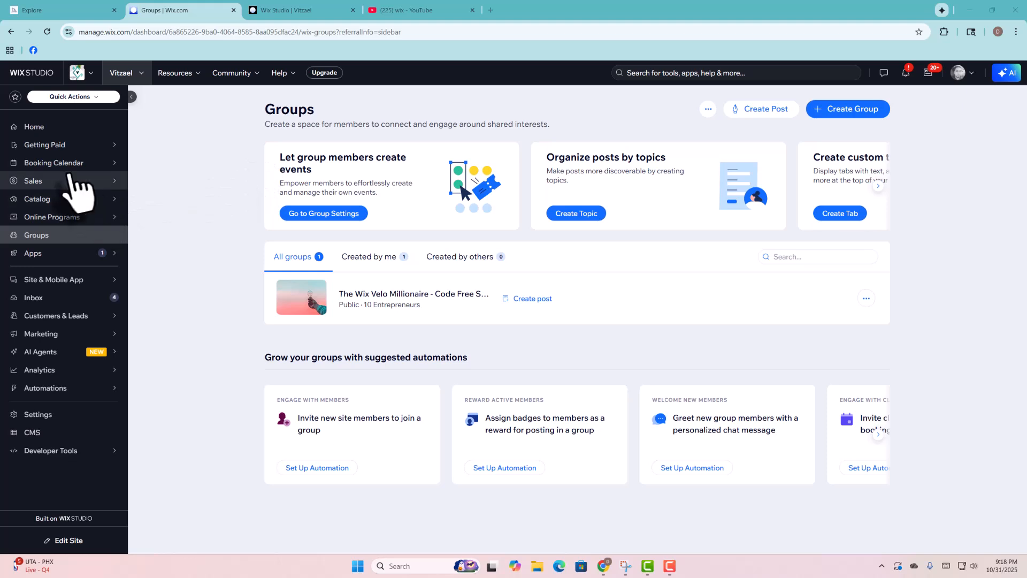
# - Open the Booking Calendar and browse the dashboard's expanded navigation entries
pyautogui.moveTo(72, 170)
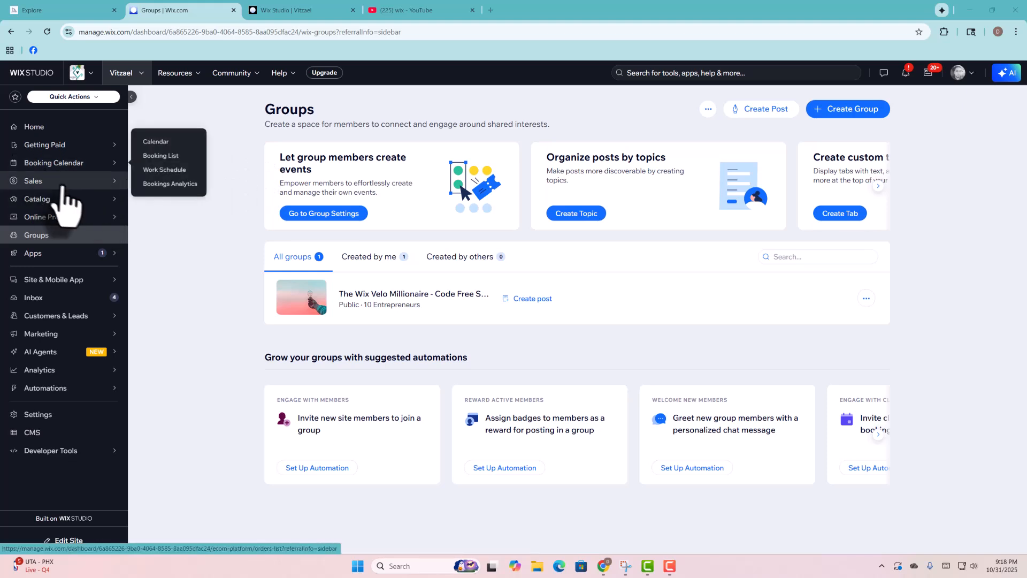
pyautogui.click(65, 169)
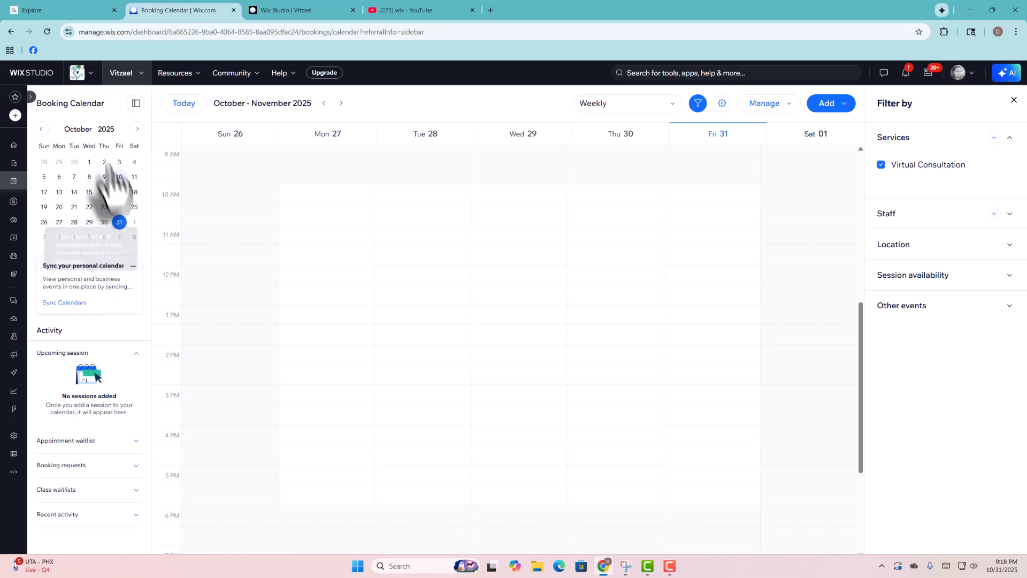
pyautogui.click(32, 97)
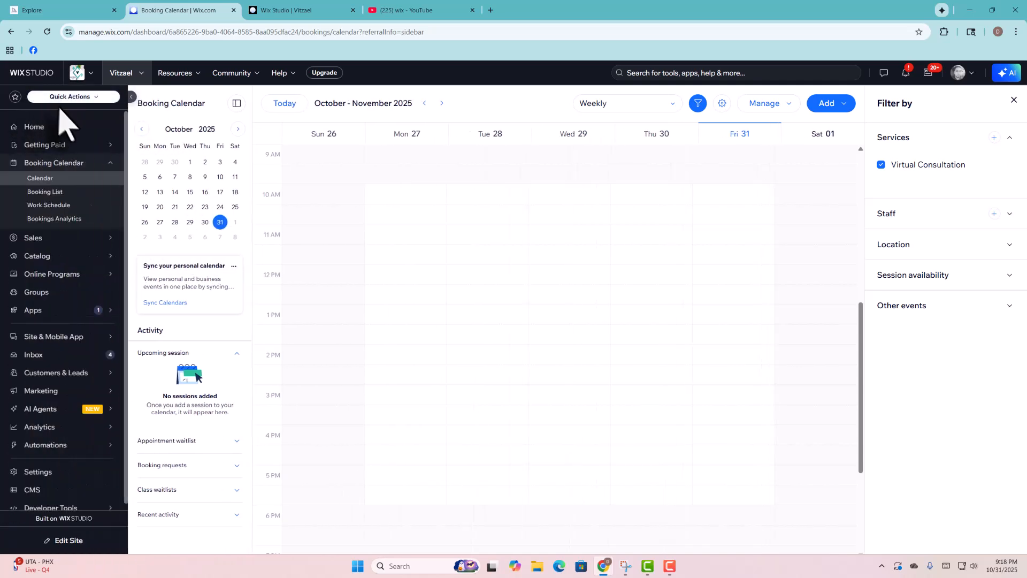
pyautogui.moveTo(87, 149)
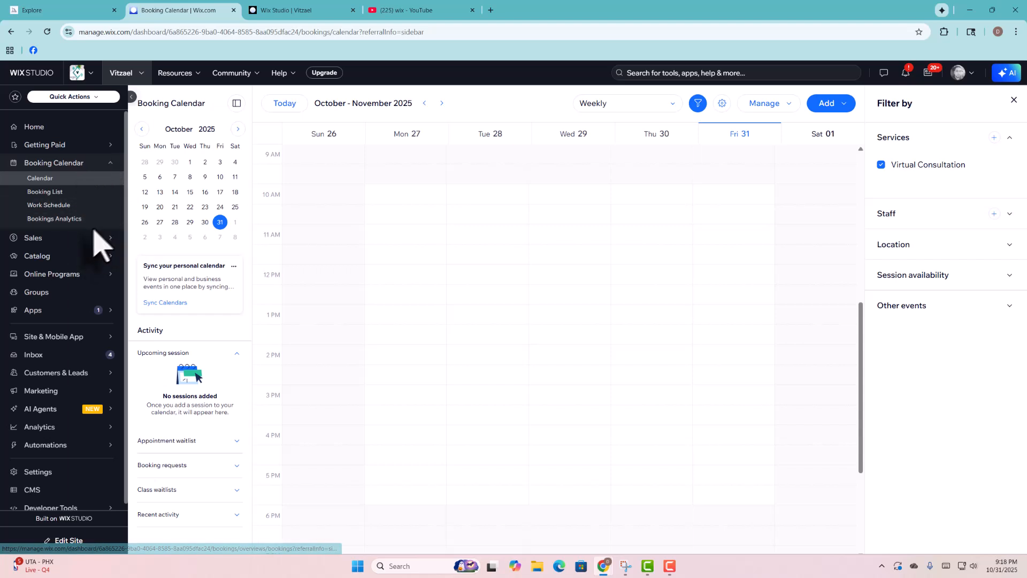
pyautogui.moveTo(113, 243)
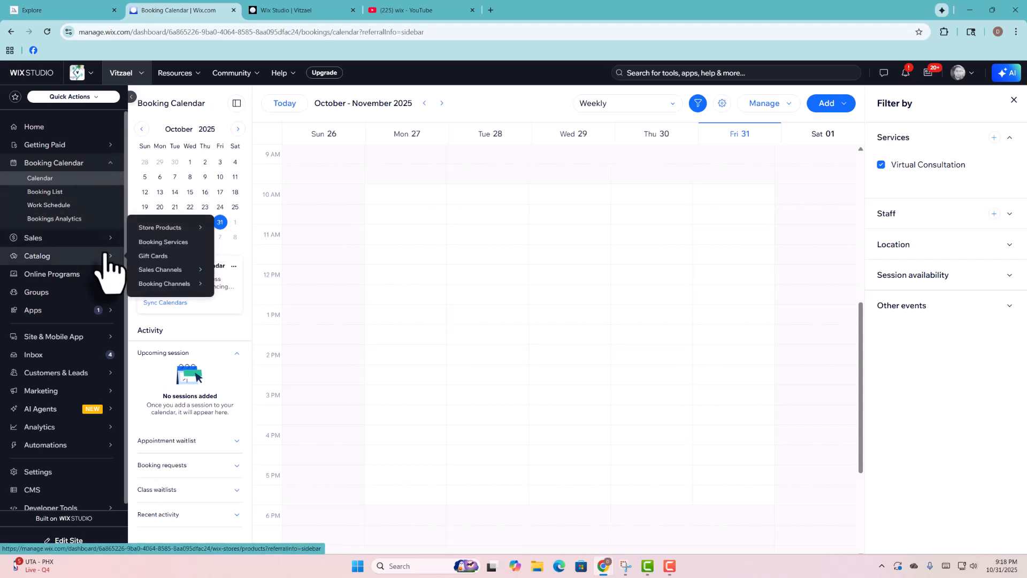
pyautogui.moveTo(112, 342)
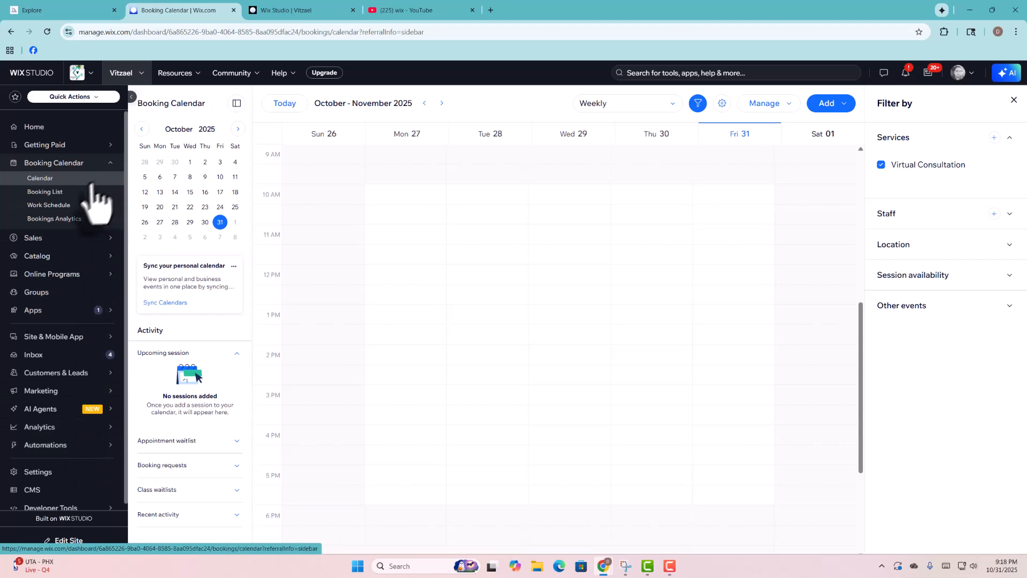
# - Search the site settings for "tax" and open the Tax page
pyautogui.click(49, 473)
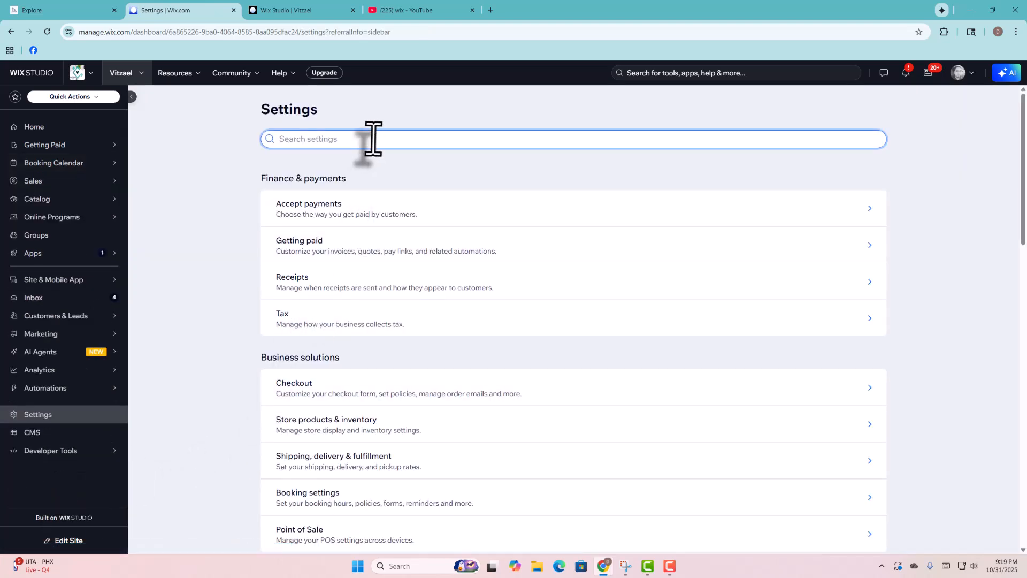
pyautogui.write('tax')
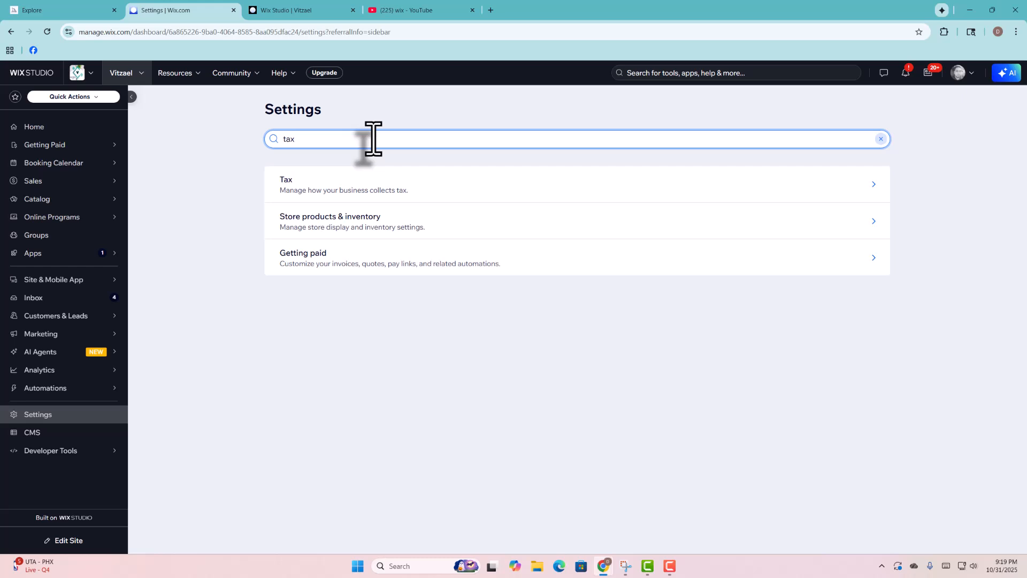
pyautogui.click(378, 195)
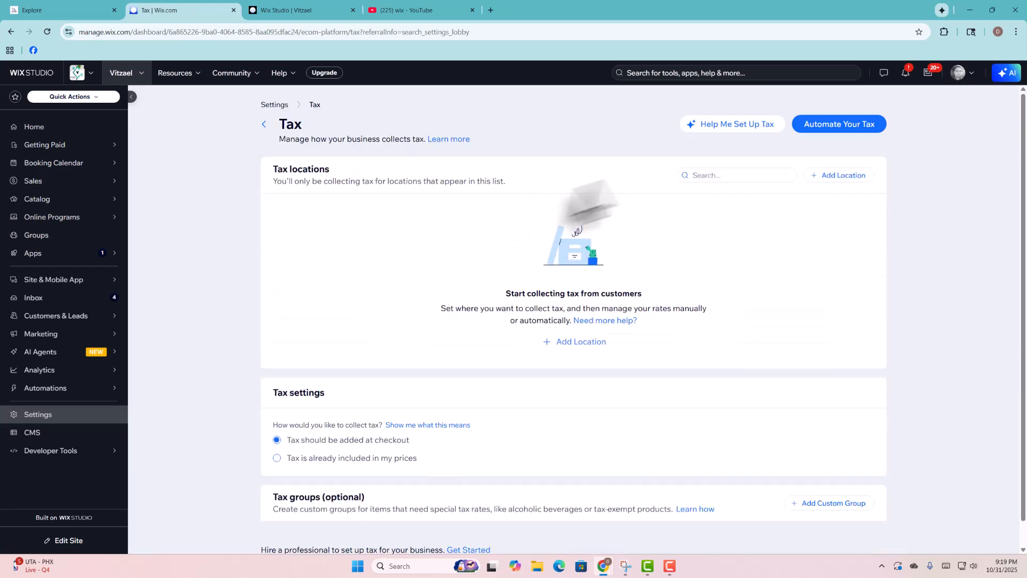
# - Start the automated tax setup with Avalara and agree to its Terms & Conditions
pyautogui.scroll(-1, 498, 302)
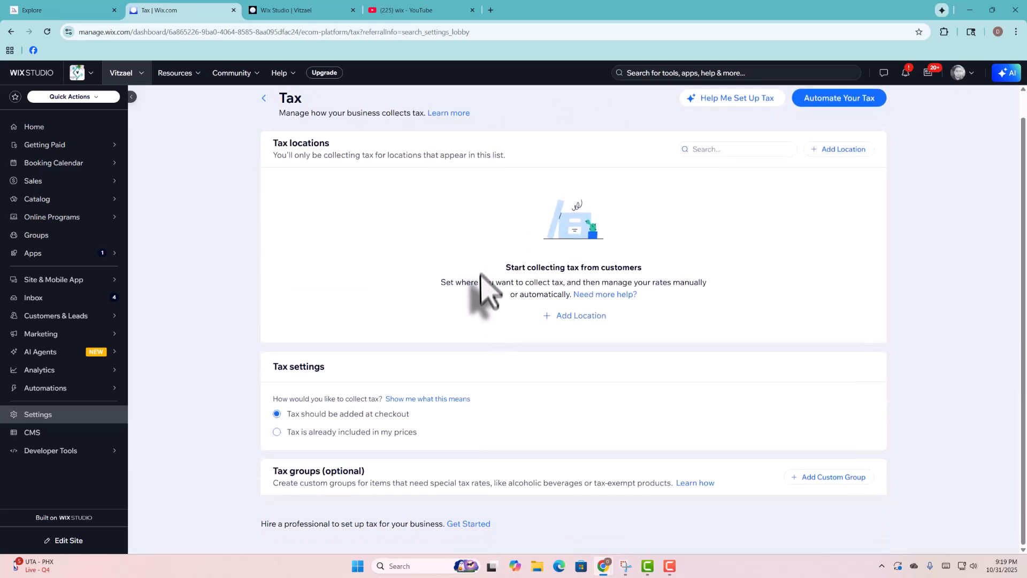
pyautogui.scroll(1, 497, 310)
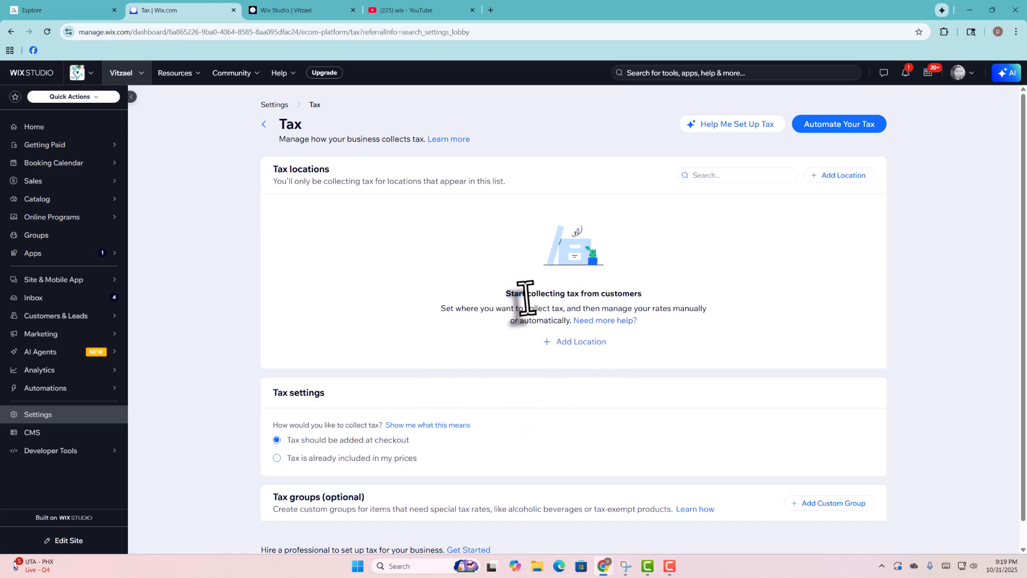
pyautogui.moveTo(527, 294); pyautogui.dragTo(572, 321)
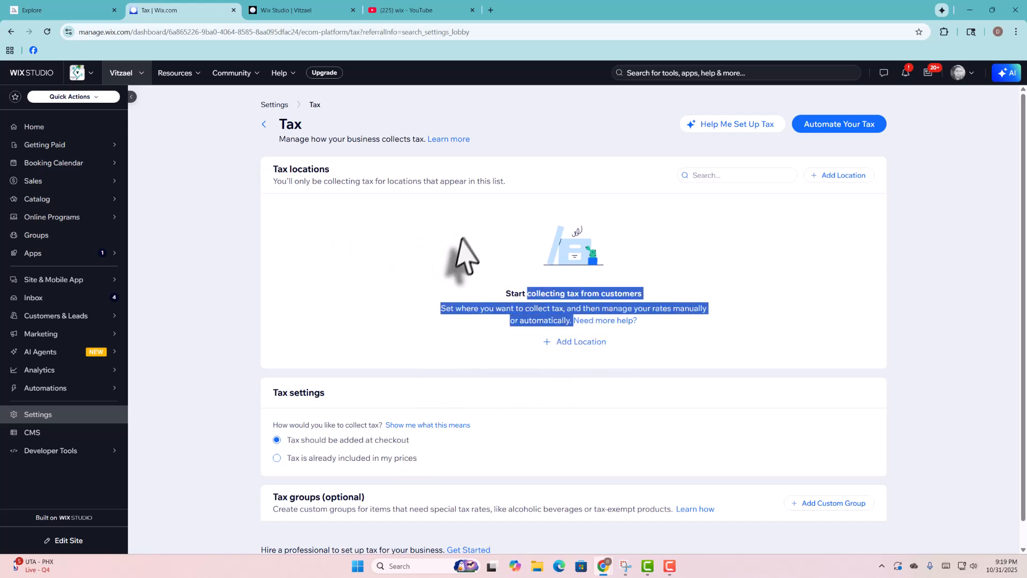
pyautogui.click(687, 247)
pyautogui.moveTo(813, 130)
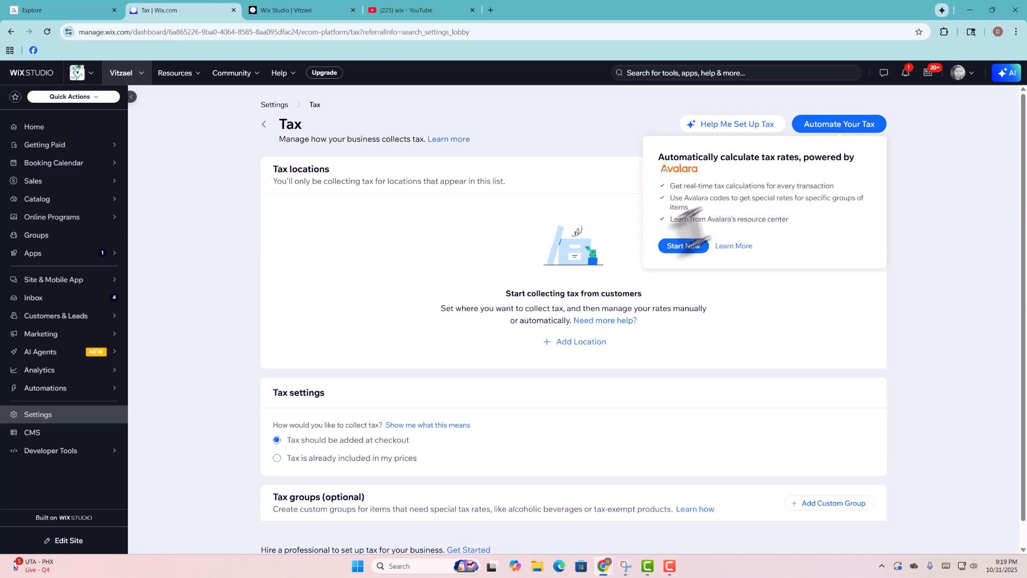
pyautogui.click(687, 247)
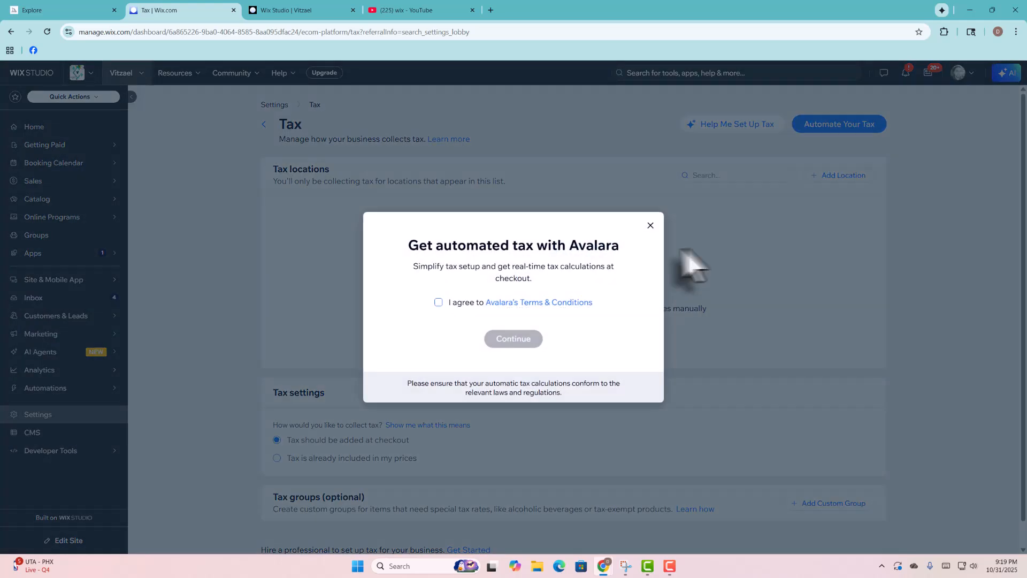
pyautogui.click(438, 302)
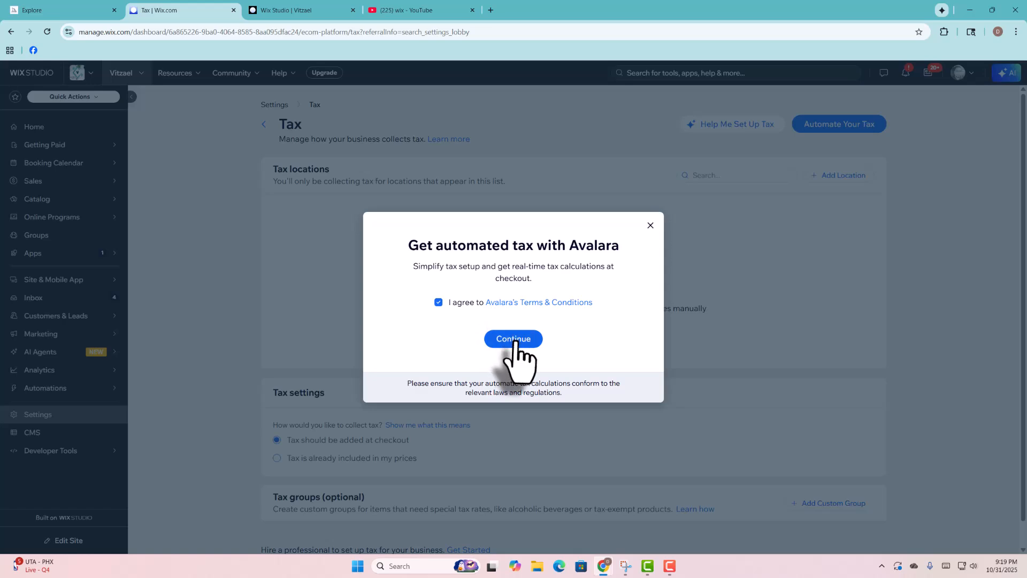
pyautogui.click(515, 341)
# - Create the Avalara account with the owner's first name, last name, email and business address, and close the confirmation
pyautogui.click(444, 244)
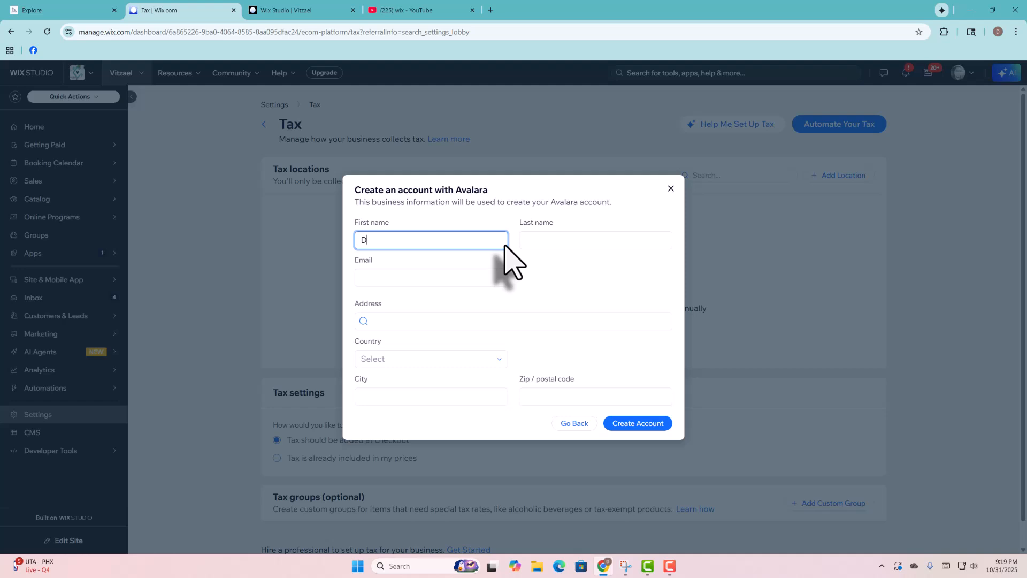
pyautogui.press('Tab')
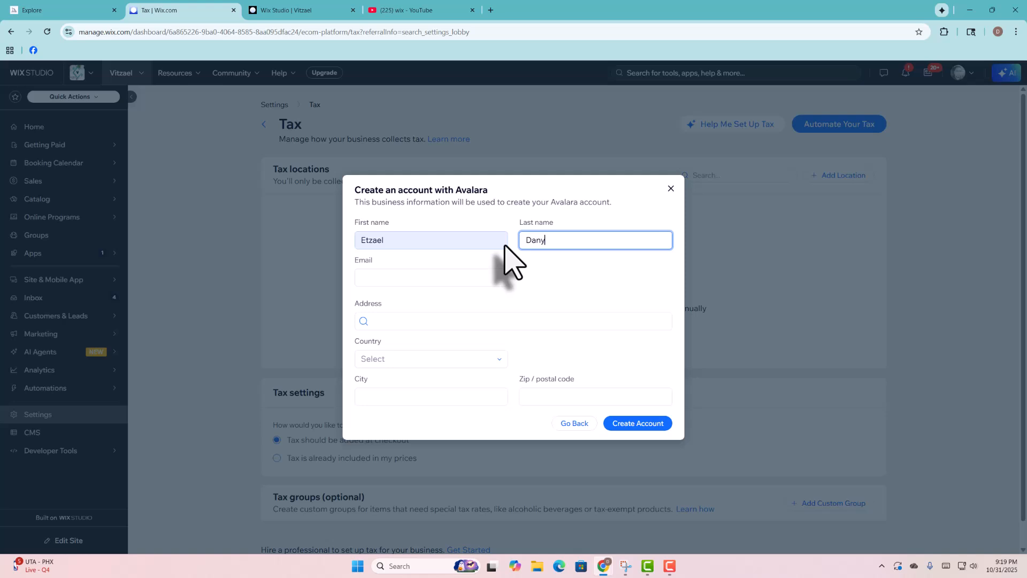
pyautogui.click(469, 274)
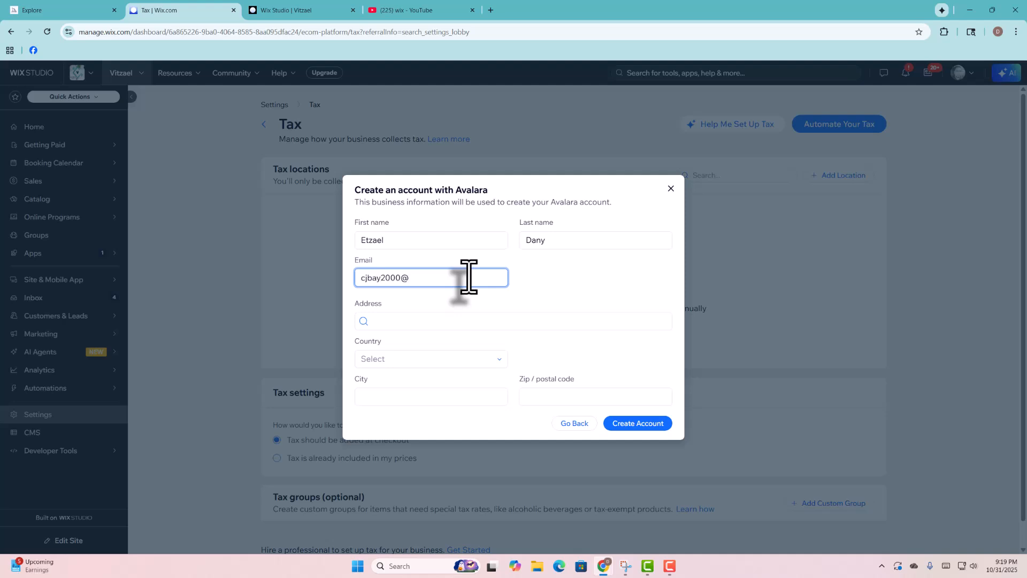
pyautogui.click(501, 323)
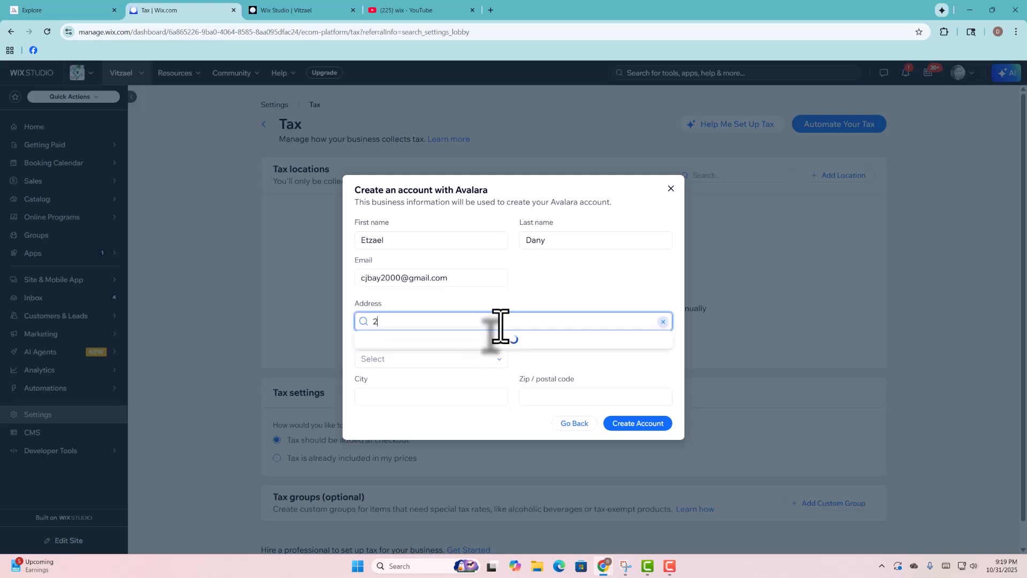
pyautogui.write('2599')
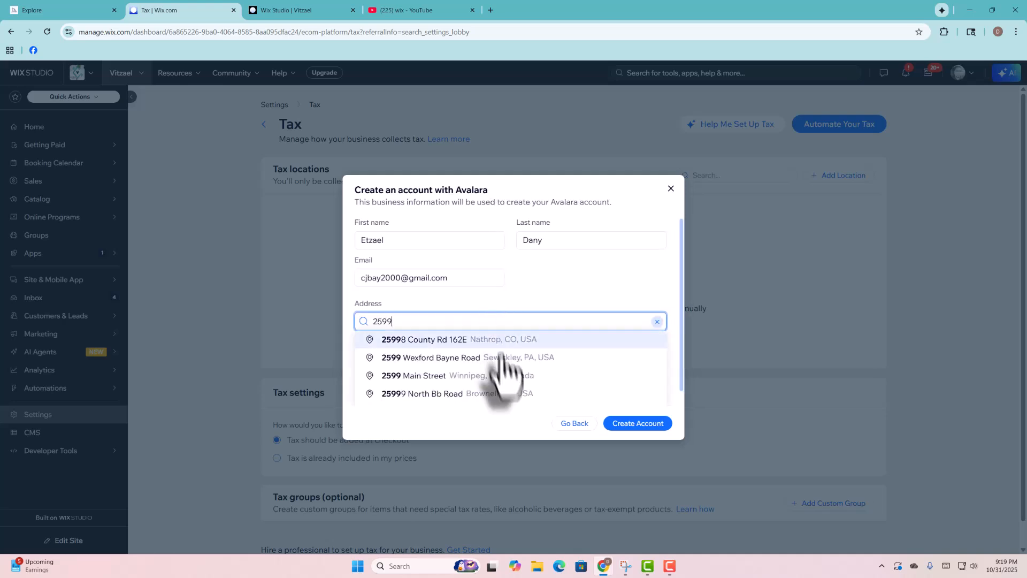
pyautogui.click(507, 394)
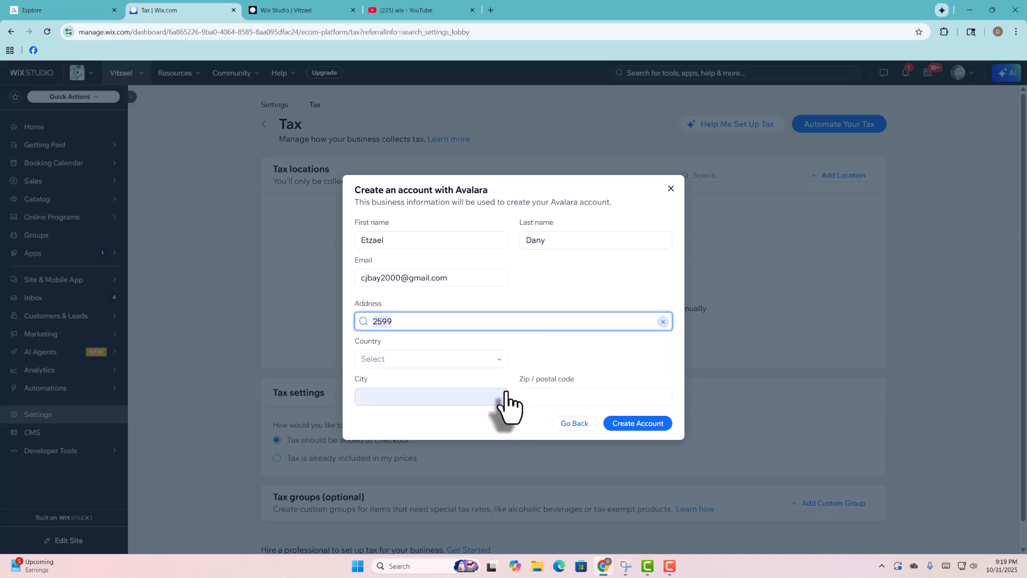
pyautogui.click(637, 424)
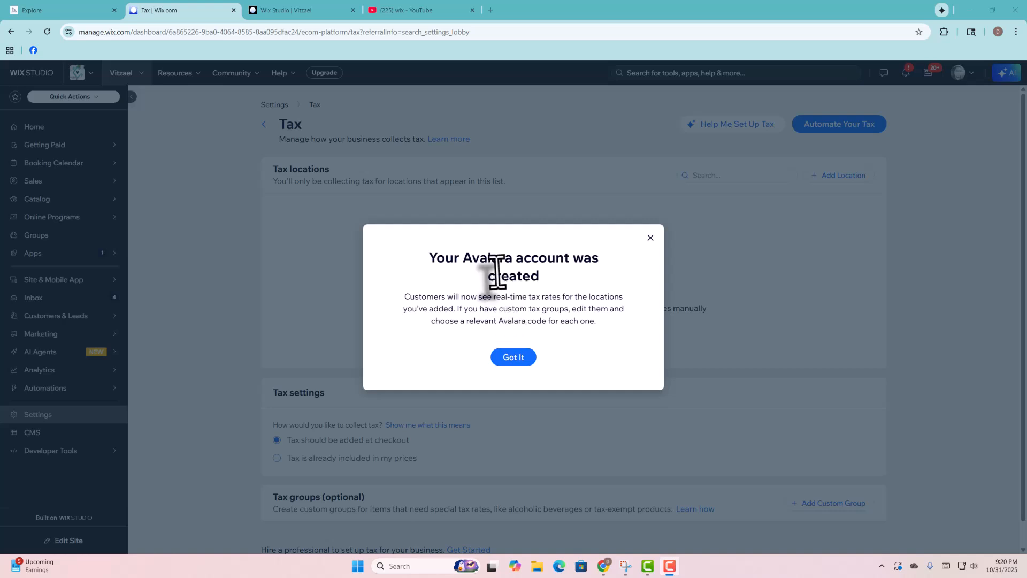
pyautogui.moveTo(426, 257); pyautogui.dragTo(615, 321)
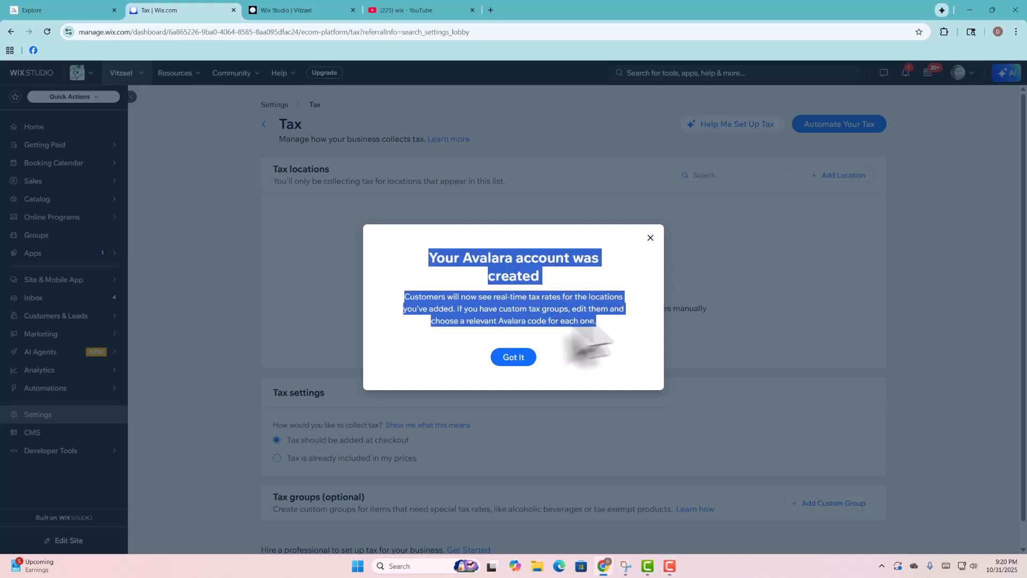
pyautogui.click(522, 355)
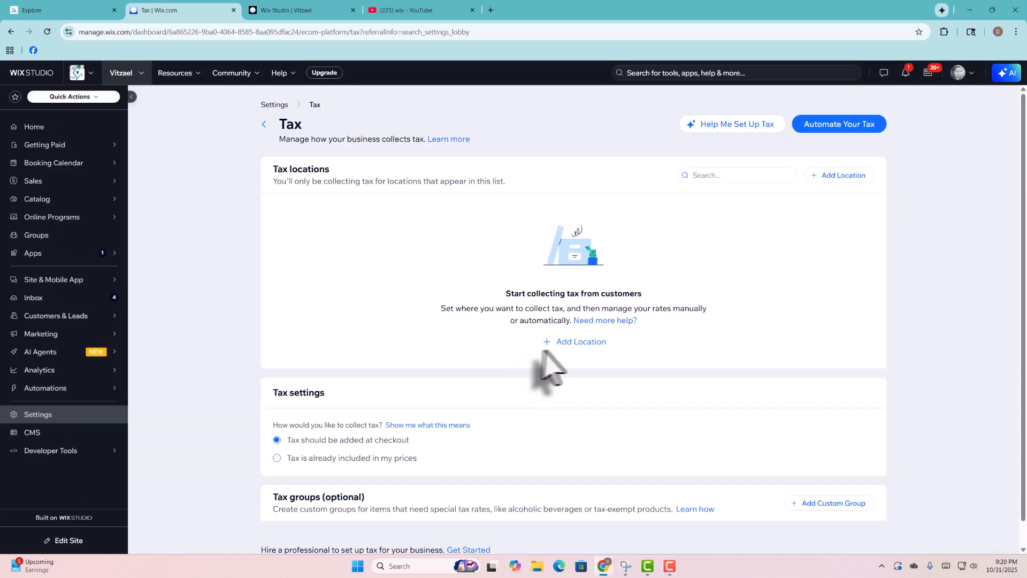
# - Set the tax collection option to "Tax should be added at checkout"
pyautogui.scroll(-1, 575, 415)
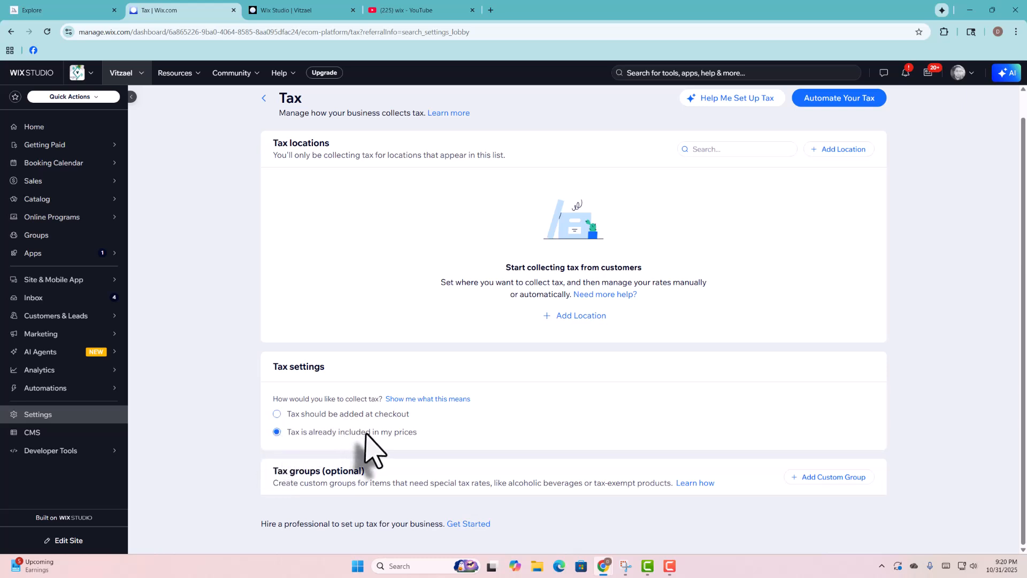
pyautogui.click(277, 413)
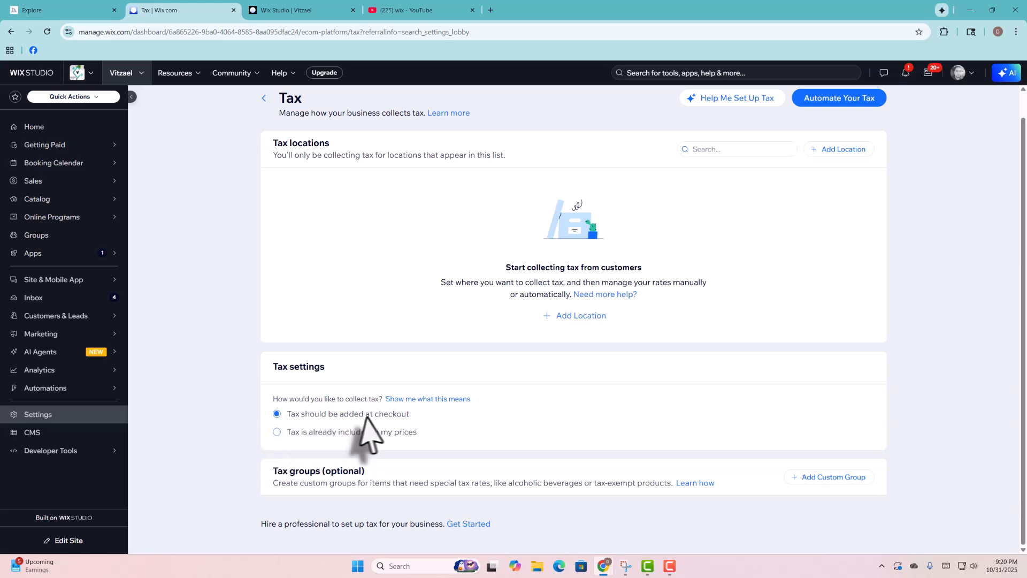
pyautogui.moveTo(410, 415); pyautogui.dragTo(275, 428)
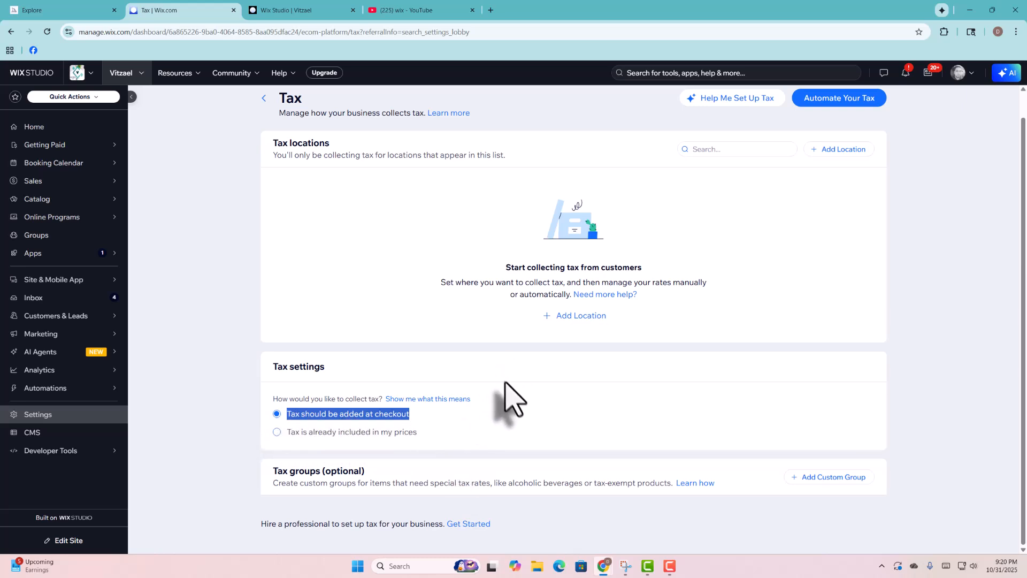
# - Add California, United States as a tax location with the calculation method "Calculate automatically (Avalara)"
pyautogui.click(588, 321)
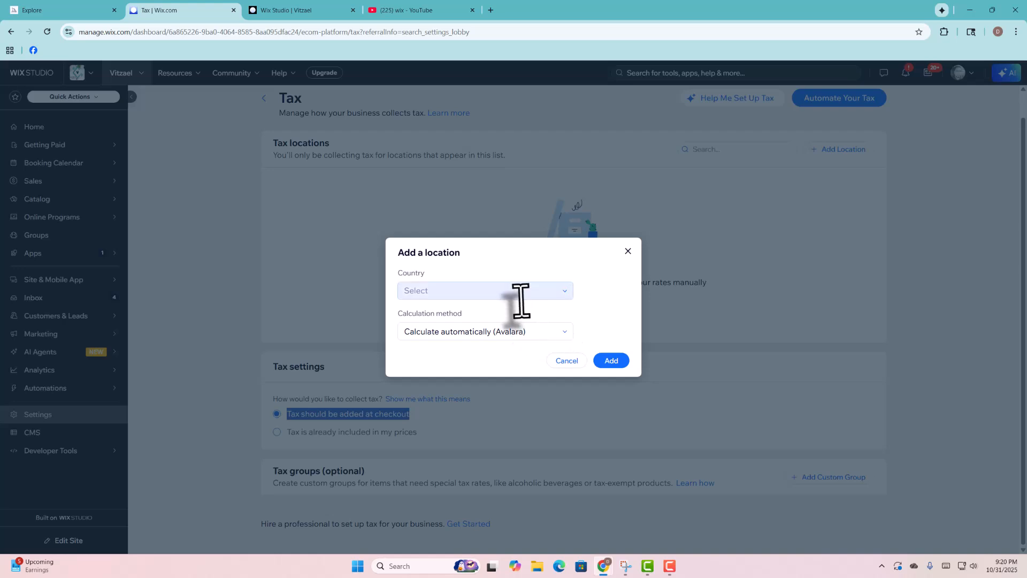
pyautogui.click(520, 292)
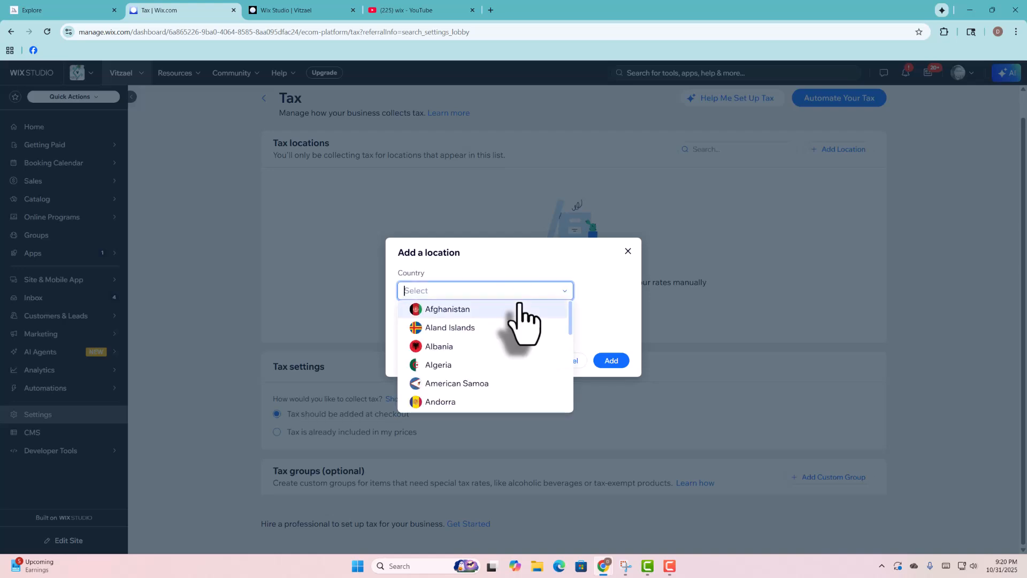
pyautogui.write('uni')
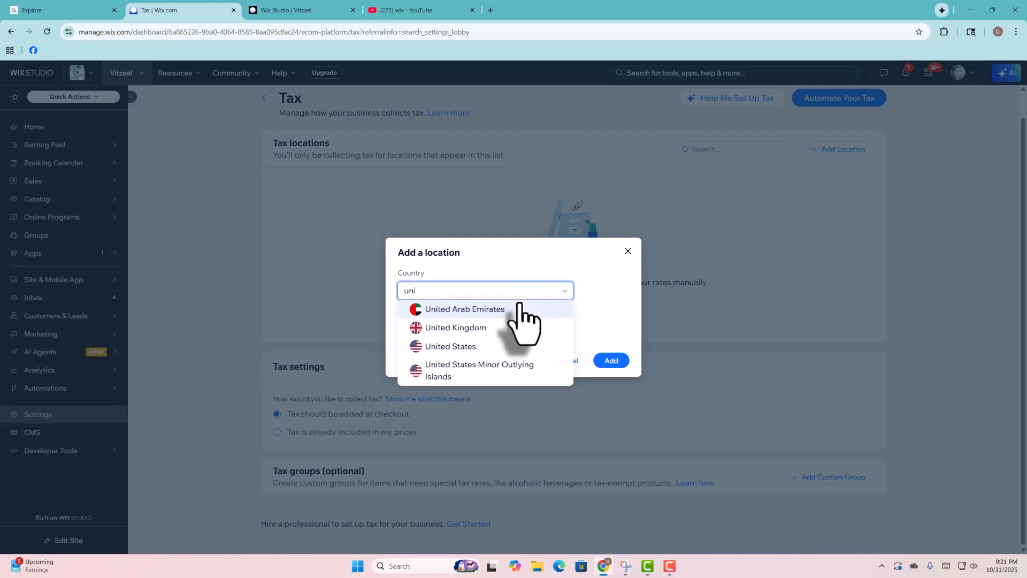
pyautogui.click(484, 346)
pyautogui.click(498, 313)
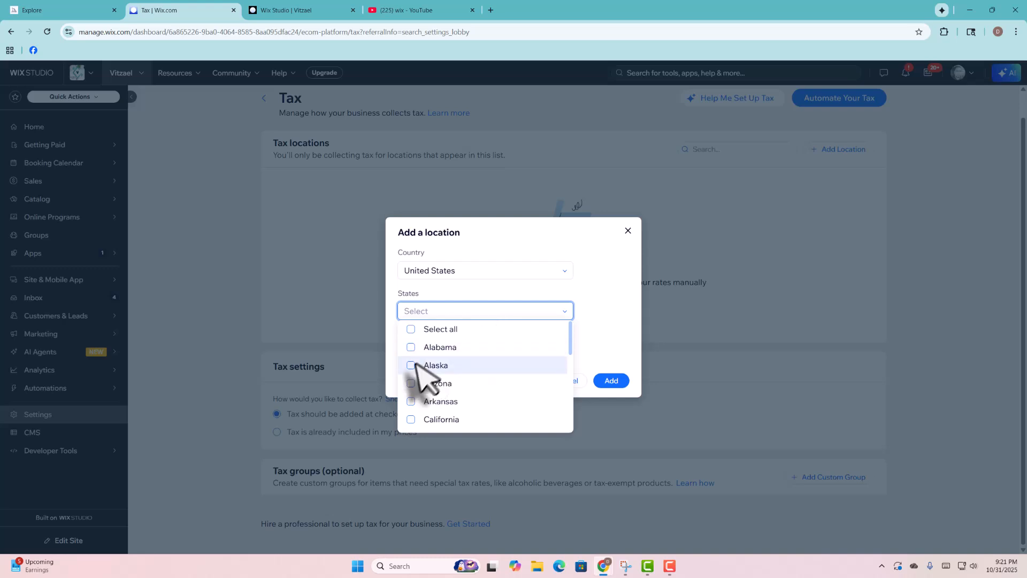
pyautogui.click(411, 419)
pyautogui.click(614, 339)
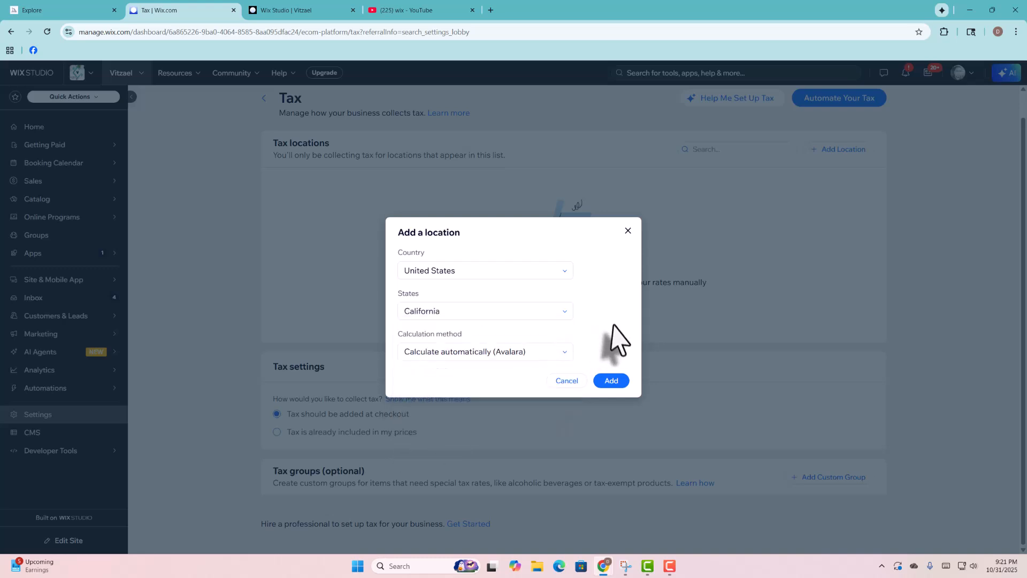
pyautogui.click(501, 355)
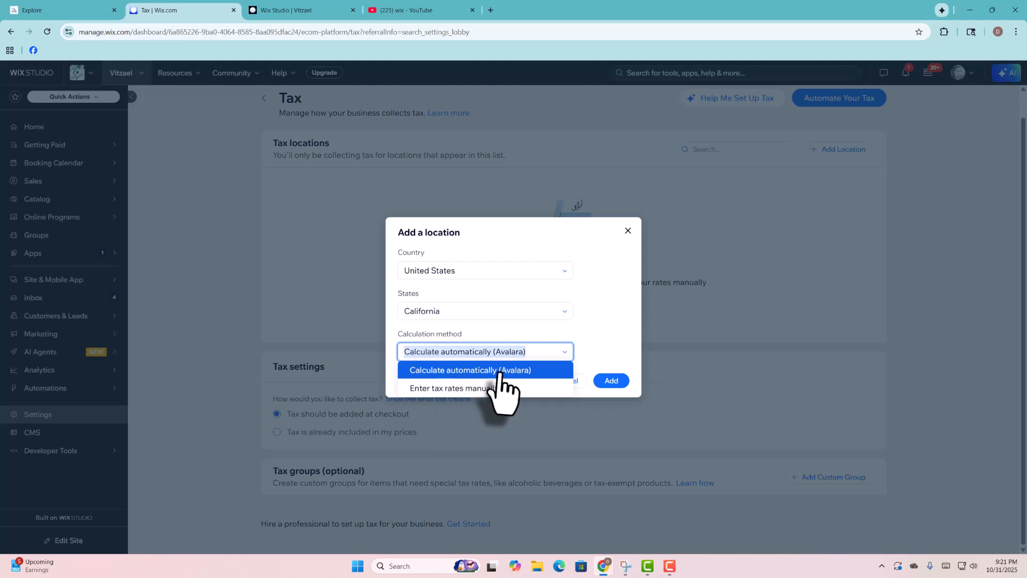
pyautogui.click(498, 372)
pyautogui.click(610, 381)
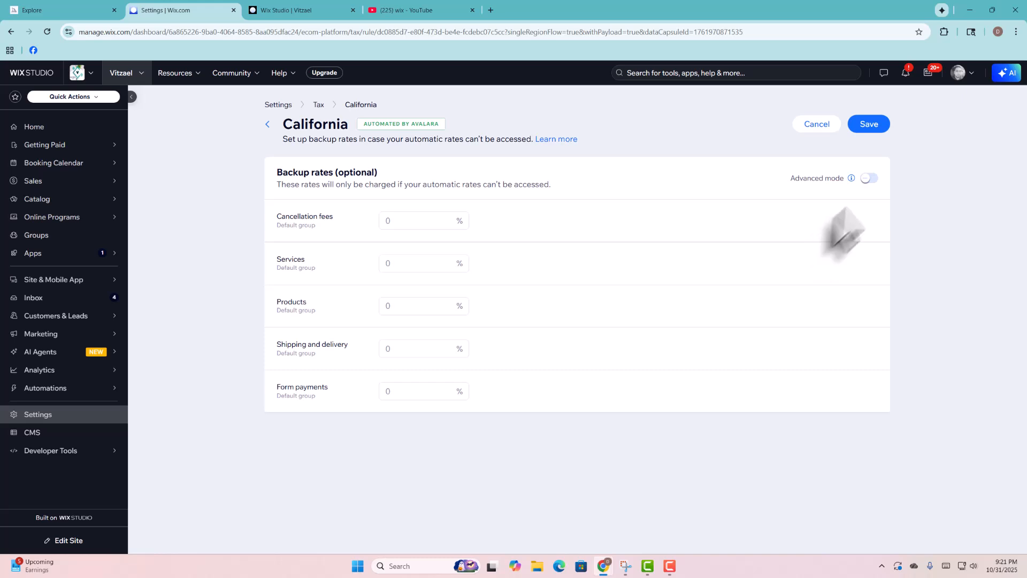
# - Turn on Advanced mode for California's backup tax rates
pyautogui.click(869, 179)
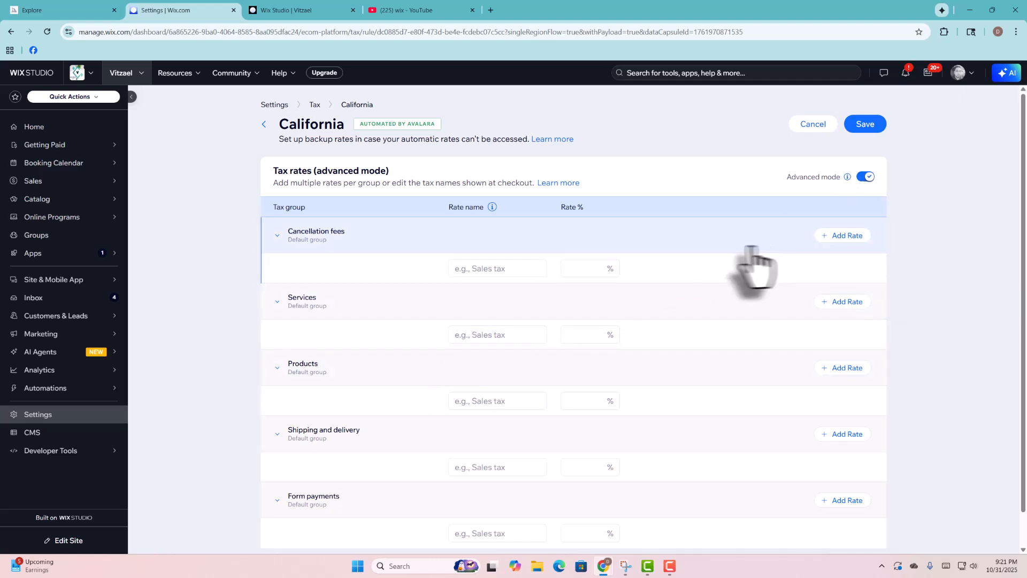
# - Turn off Advanced mode for California's backup tax rates
pyautogui.click(278, 236)
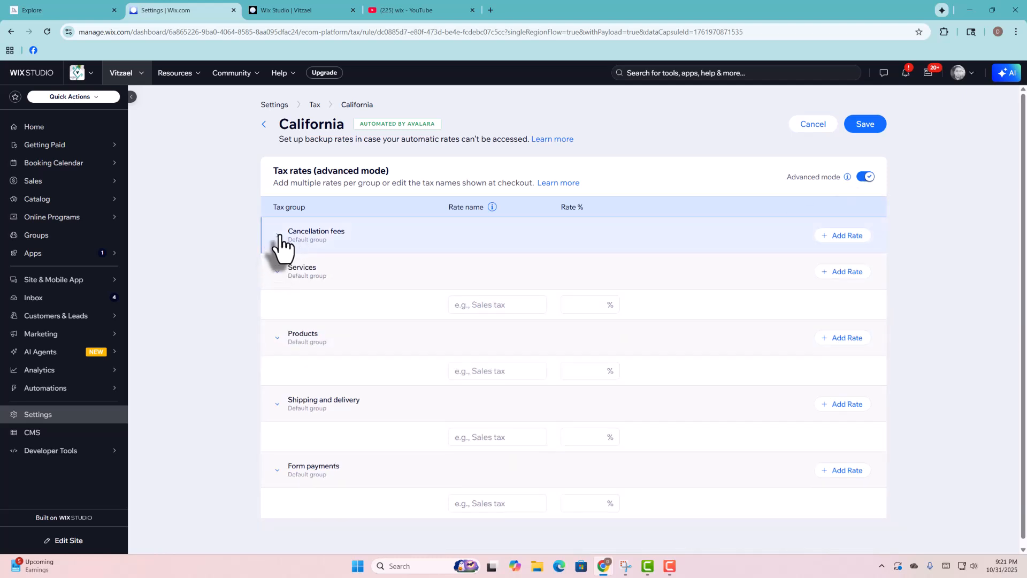
pyautogui.click(278, 236)
pyautogui.click(865, 177)
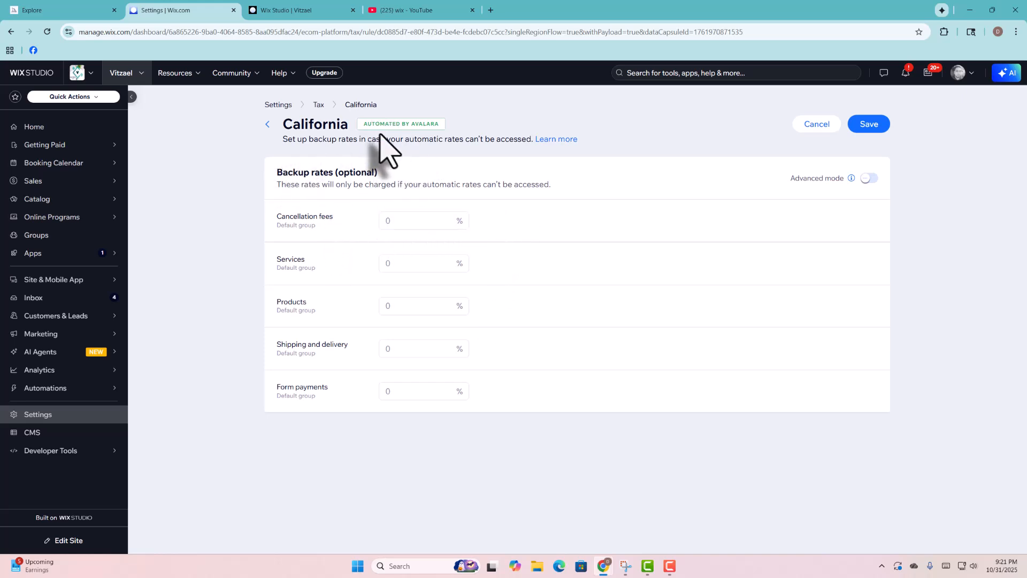
pyautogui.moveTo(364, 124); pyautogui.dragTo(447, 128)
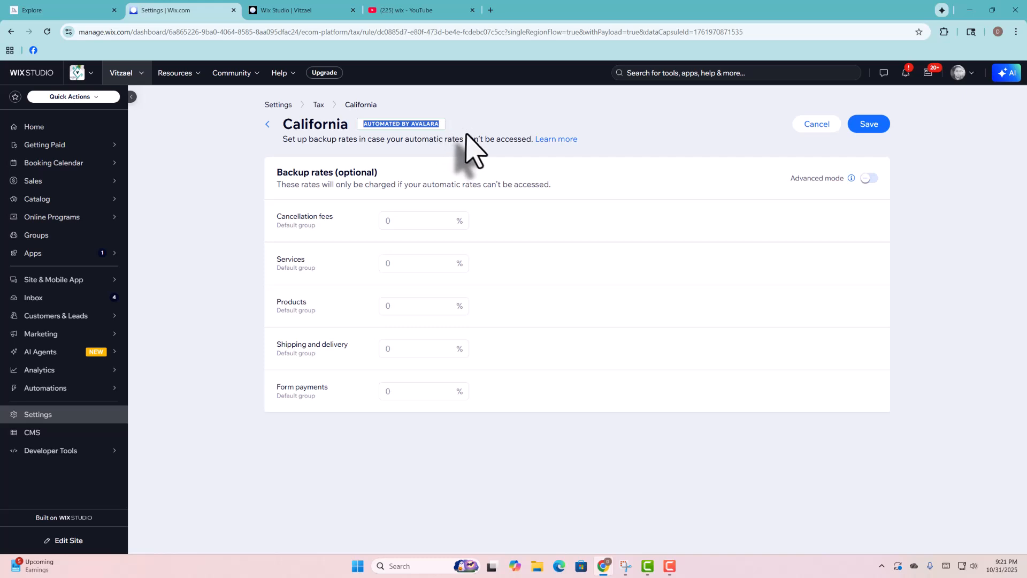
pyautogui.click(334, 220)
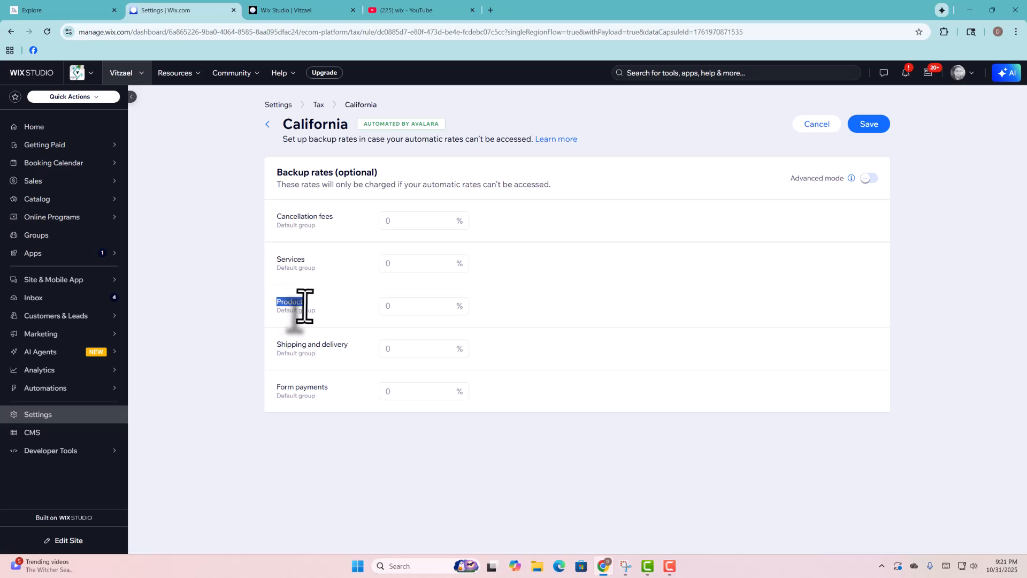
pyautogui.moveTo(304, 306); pyautogui.dragTo(317, 330)
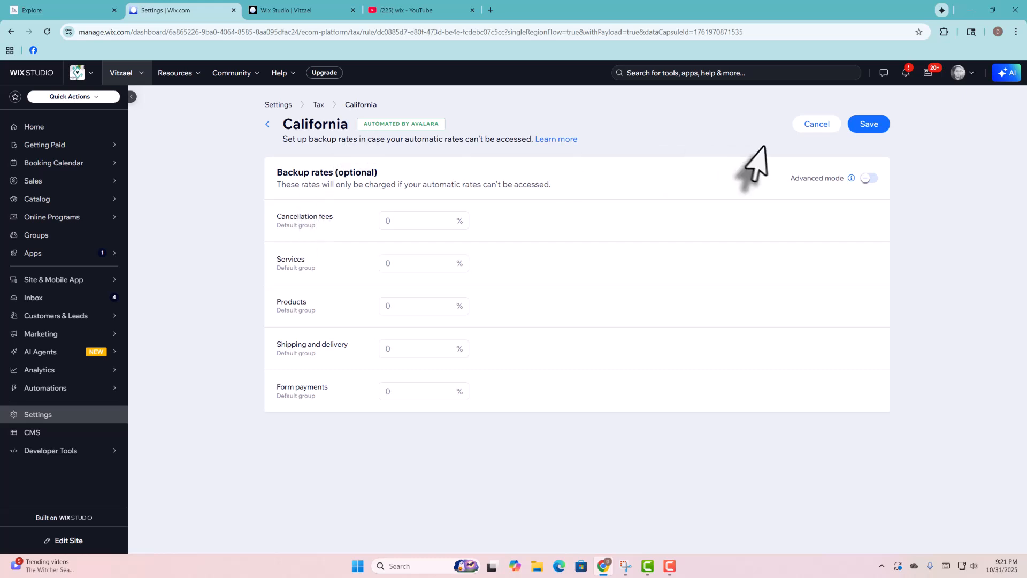
# - Set California's backup rates to 5% cancellation fees, 2% services, 5% products and 2% shipping and delivery, fill in form payments, and save
pyautogui.click(883, 124)
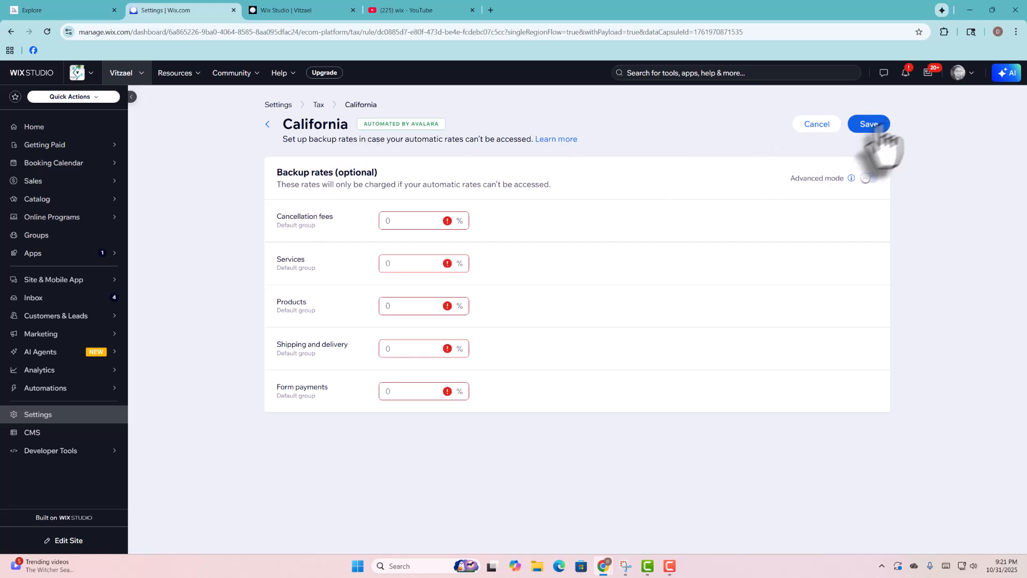
pyautogui.click(429, 225)
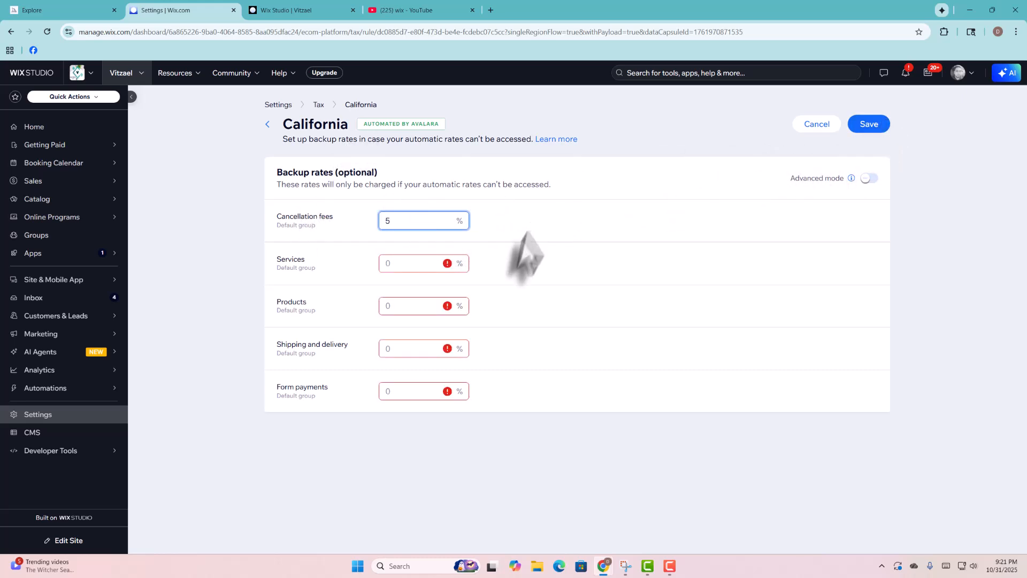
pyautogui.click(436, 262)
pyautogui.click(418, 305)
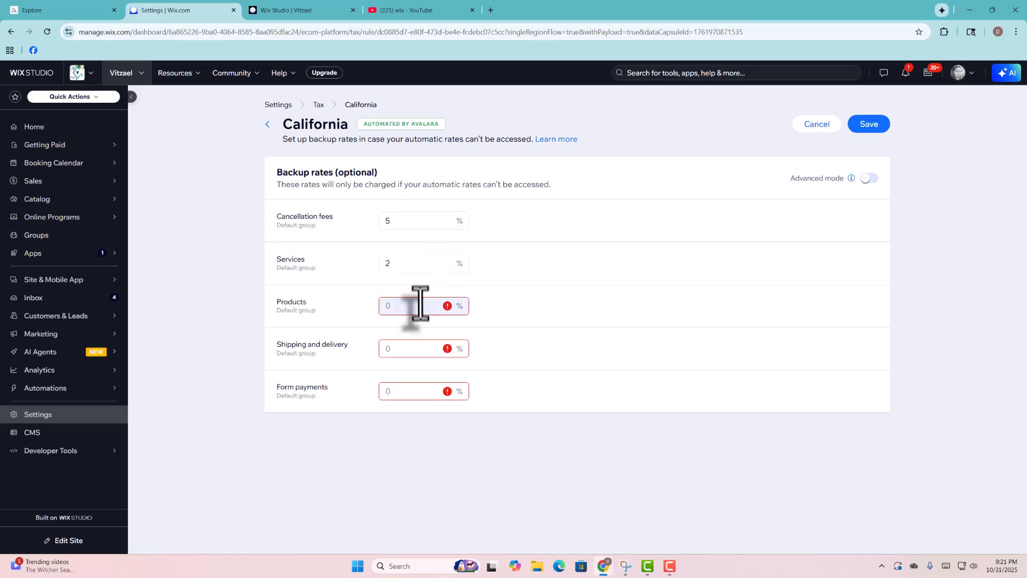
pyautogui.write('5')
pyautogui.click(405, 349)
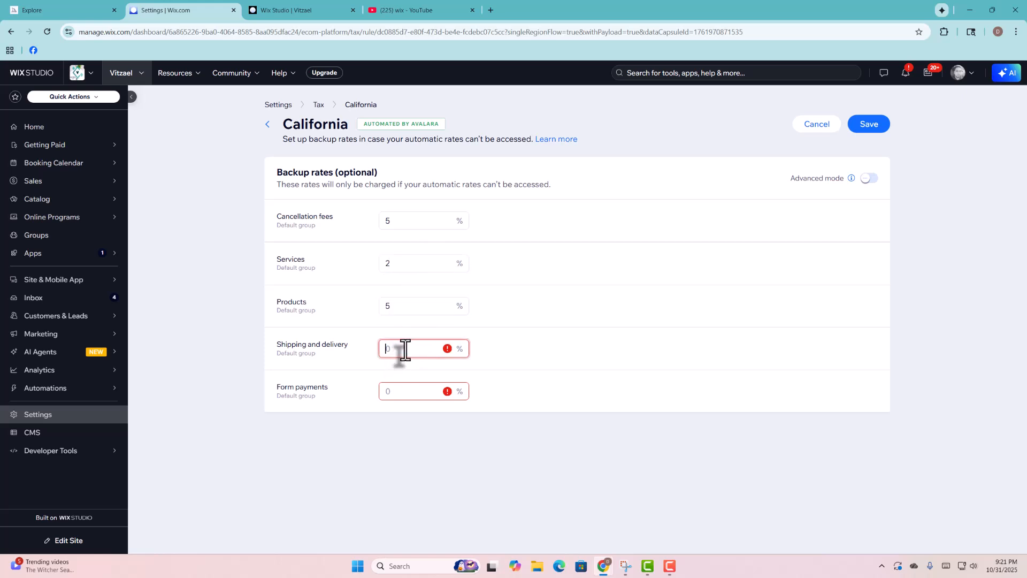
pyautogui.write('2')
pyautogui.click(425, 395)
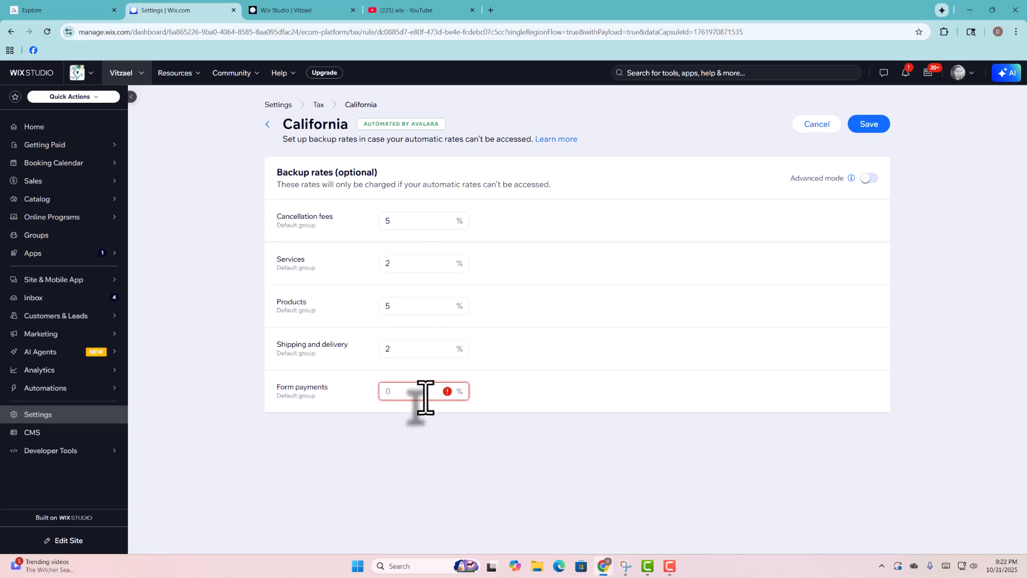
pyautogui.click(868, 125)
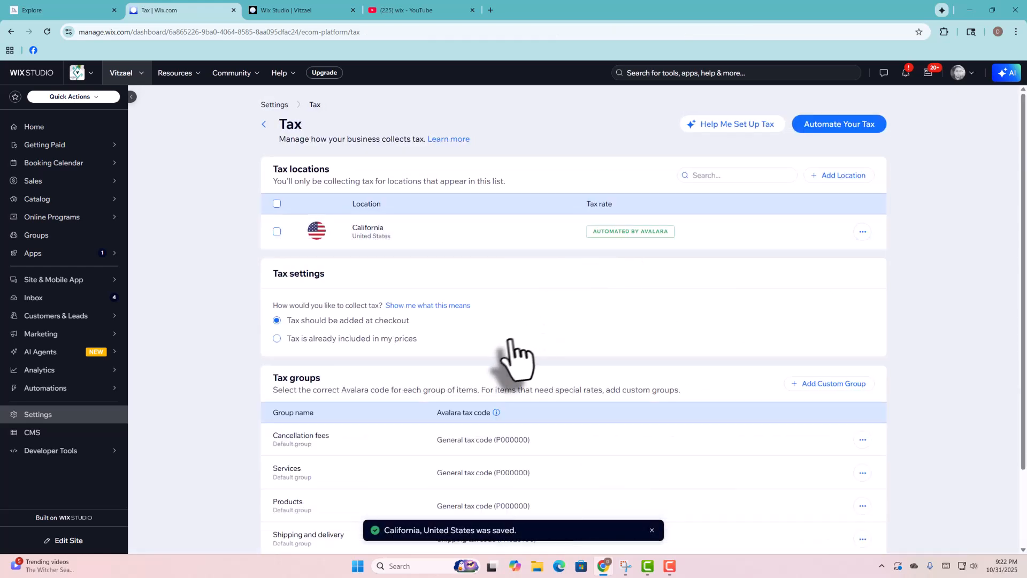
# - Review the saved California tax location, the tax settings and the Avalara codes of the tax groups
pyautogui.scroll(-2, 589, 369)
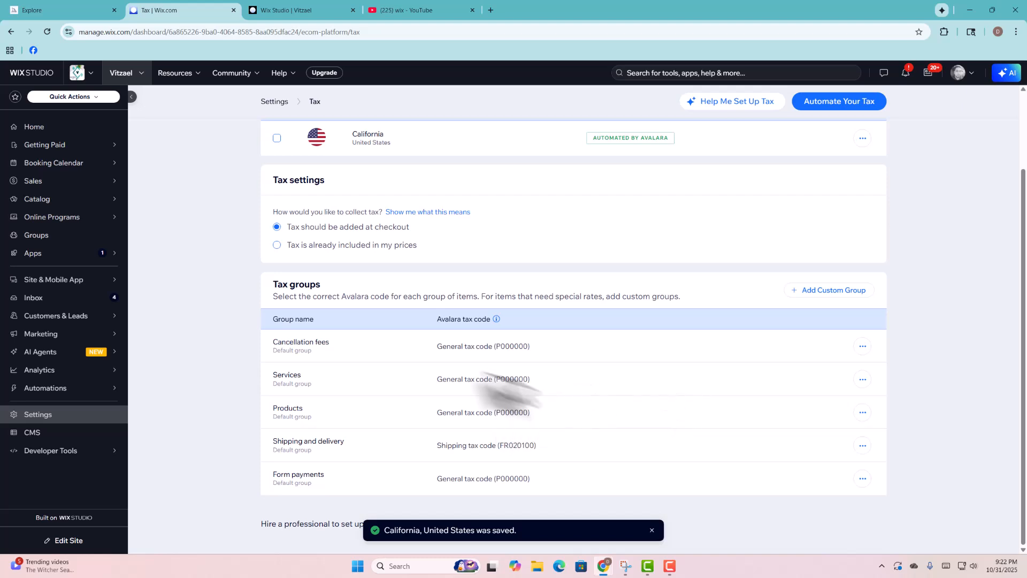
pyautogui.scroll(2, 343, 326)
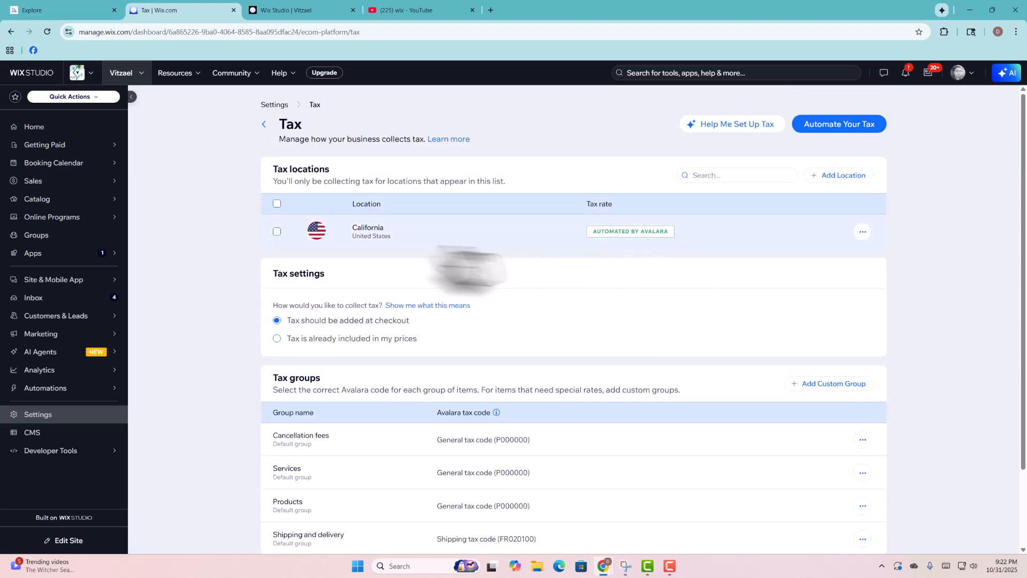
pyautogui.click(277, 231)
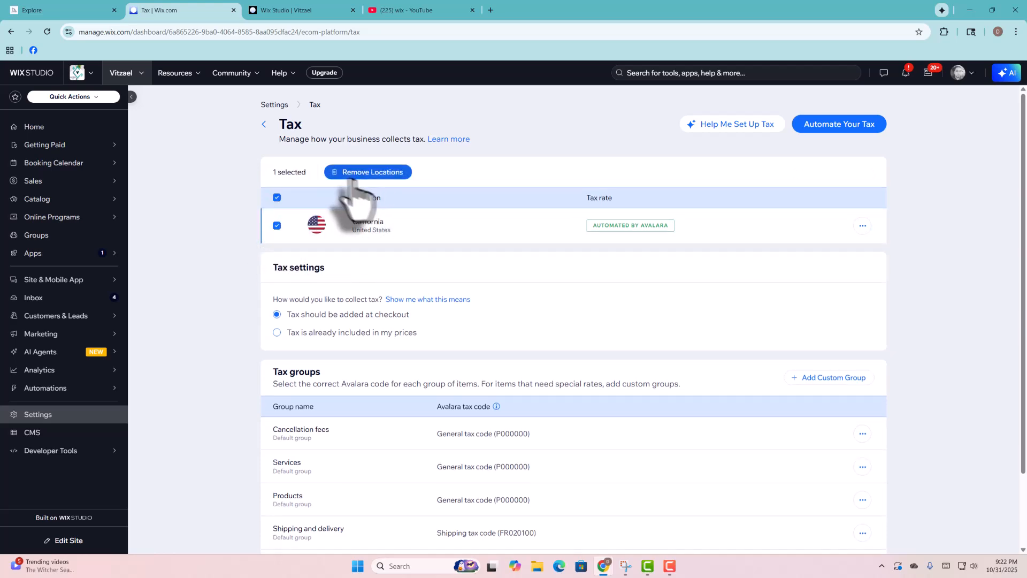
pyautogui.click(277, 229)
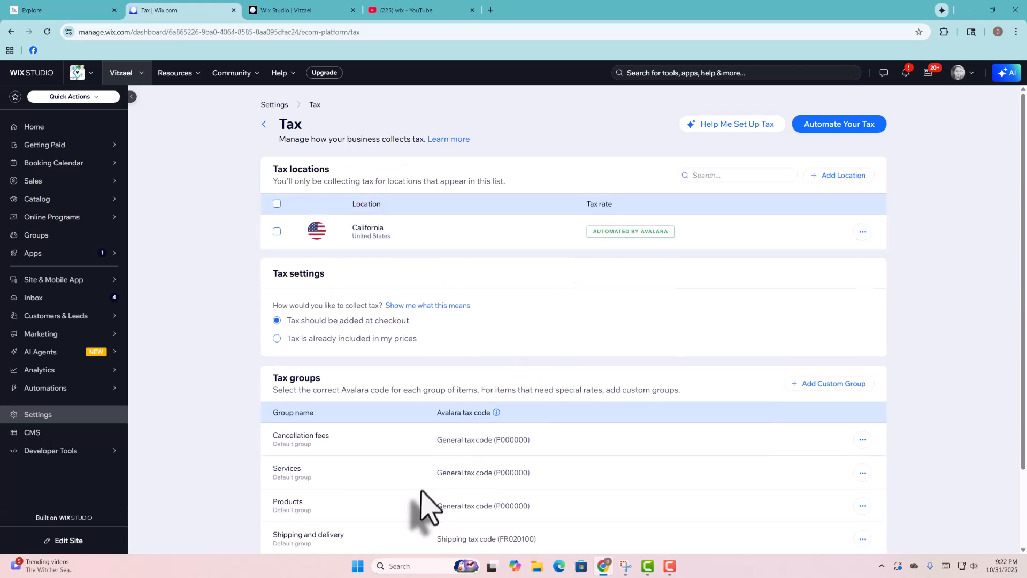
pyautogui.scroll(-3, 431, 498)
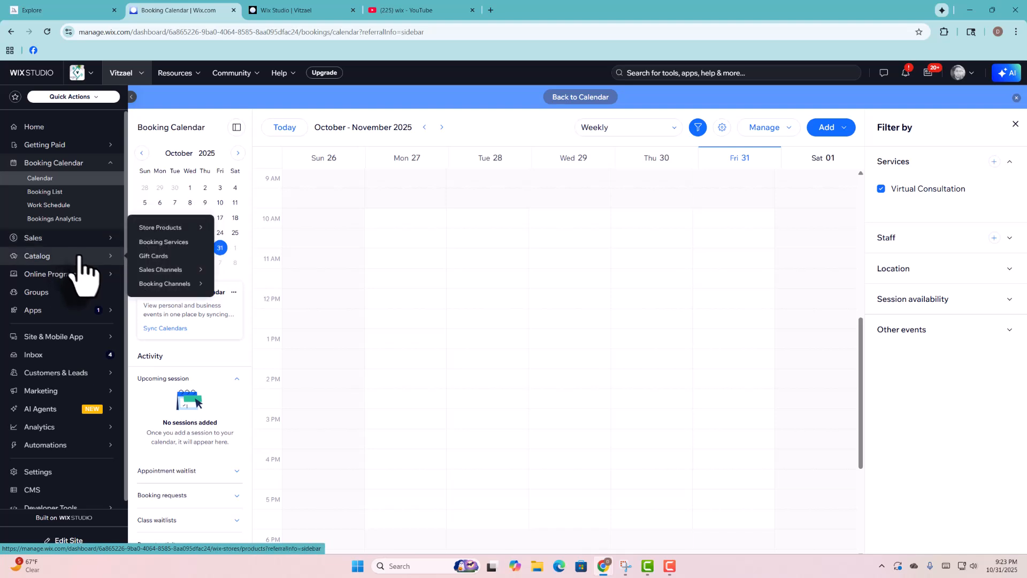
# - Start a new booking service from the Weekly Group Sessions class template
pyautogui.click(164, 242)
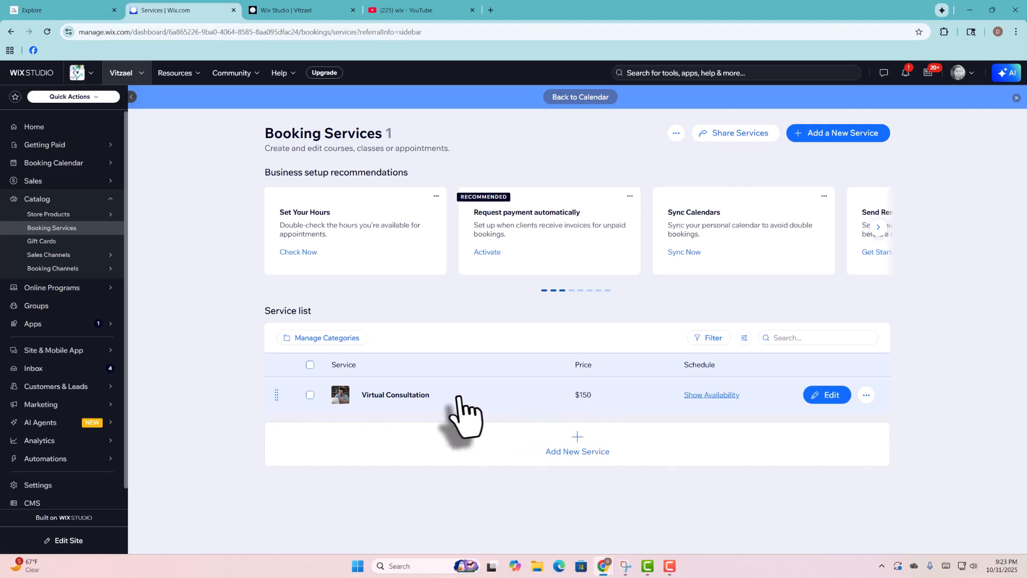
pyautogui.click(831, 140)
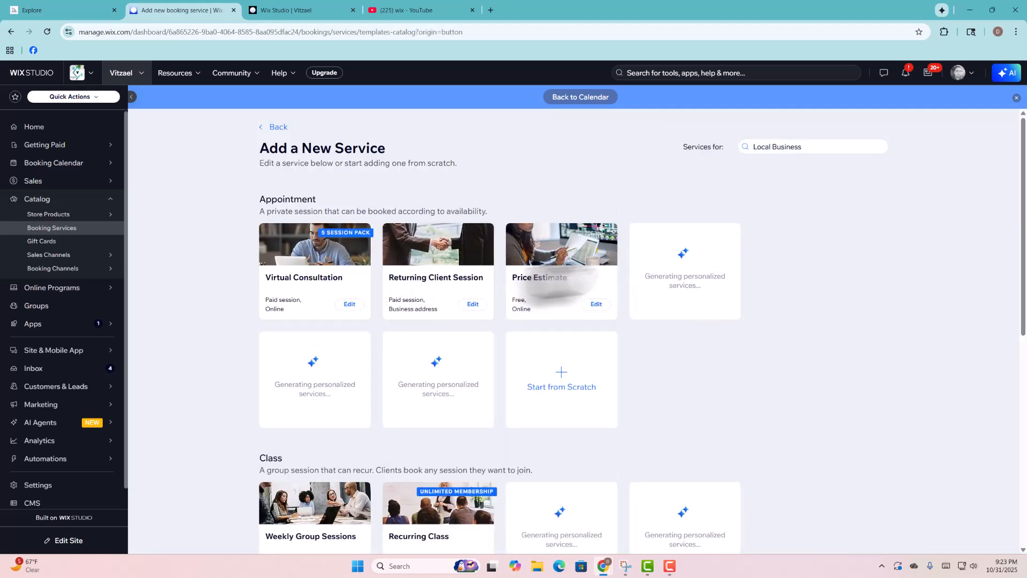
pyautogui.scroll(-1, 425, 369)
pyautogui.scroll(-2, 374, 395)
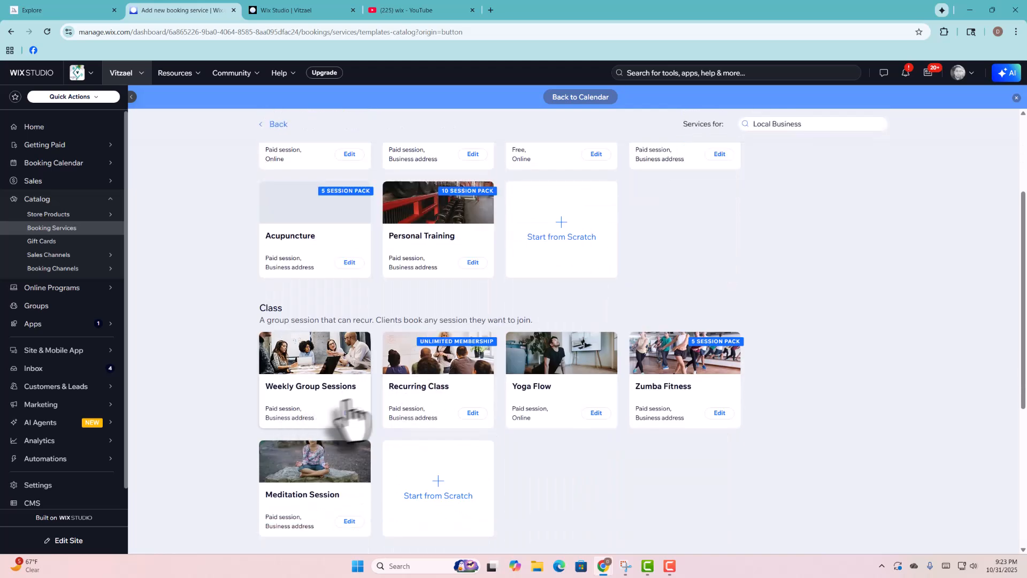
pyautogui.click(304, 369)
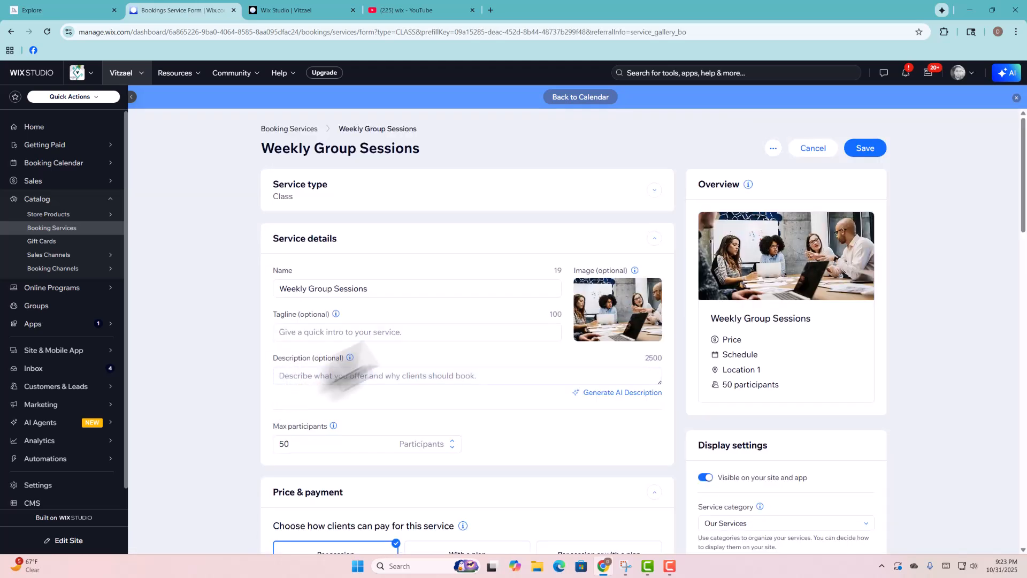
# - Set the Weekly Group Sessions service's tax calculation to "Based on client's billing address" in its Locations section
pyautogui.scroll(-10, 465, 347)
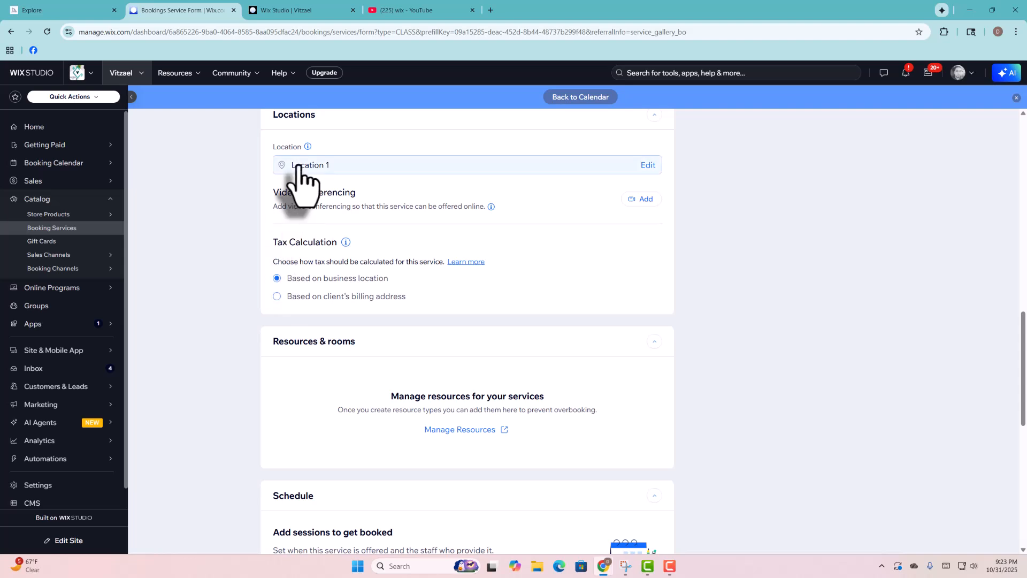
pyautogui.click(294, 119)
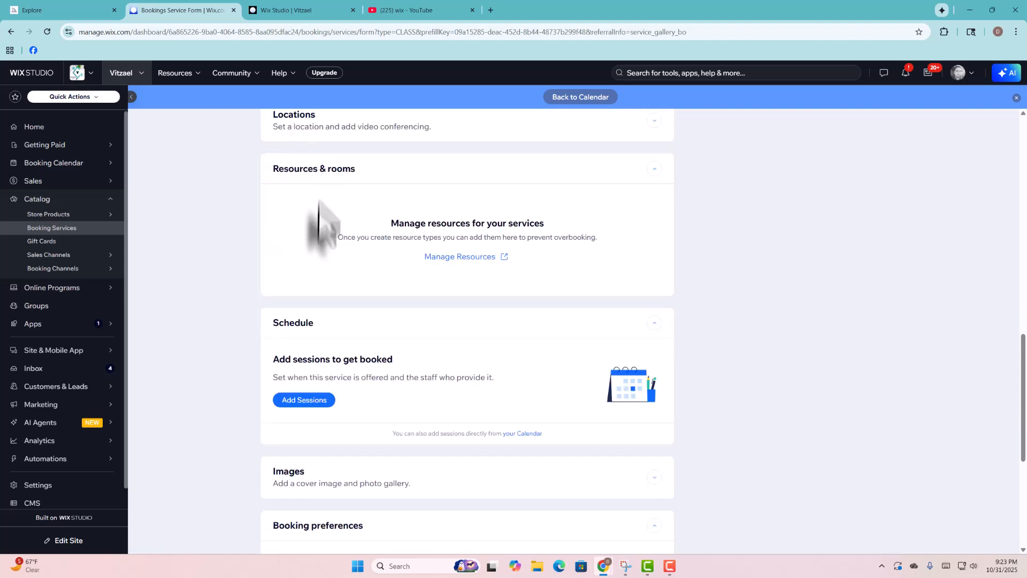
pyautogui.click(321, 133)
pyautogui.doubleClick(313, 242)
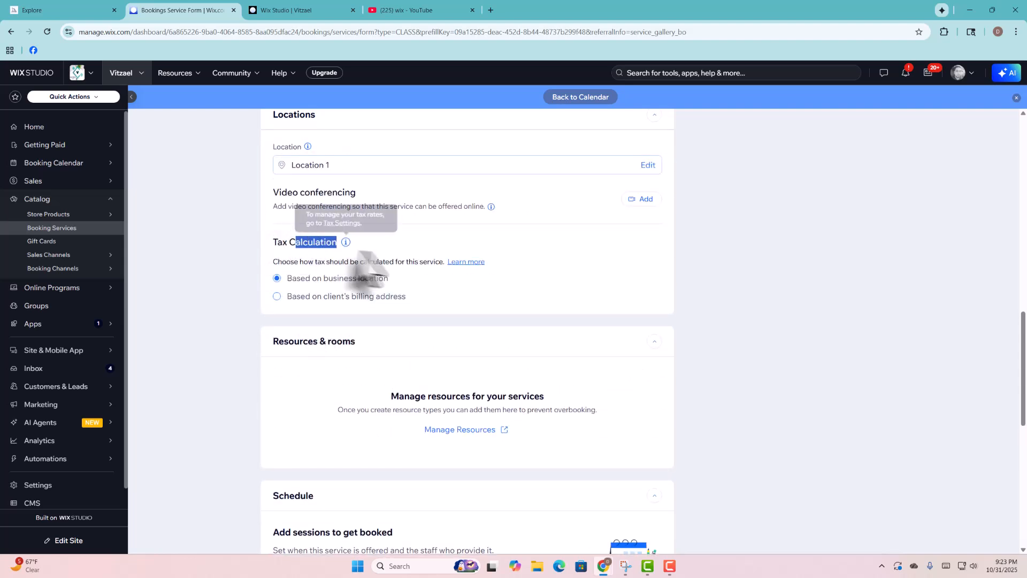
pyautogui.moveTo(389, 278); pyautogui.dragTo(300, 279)
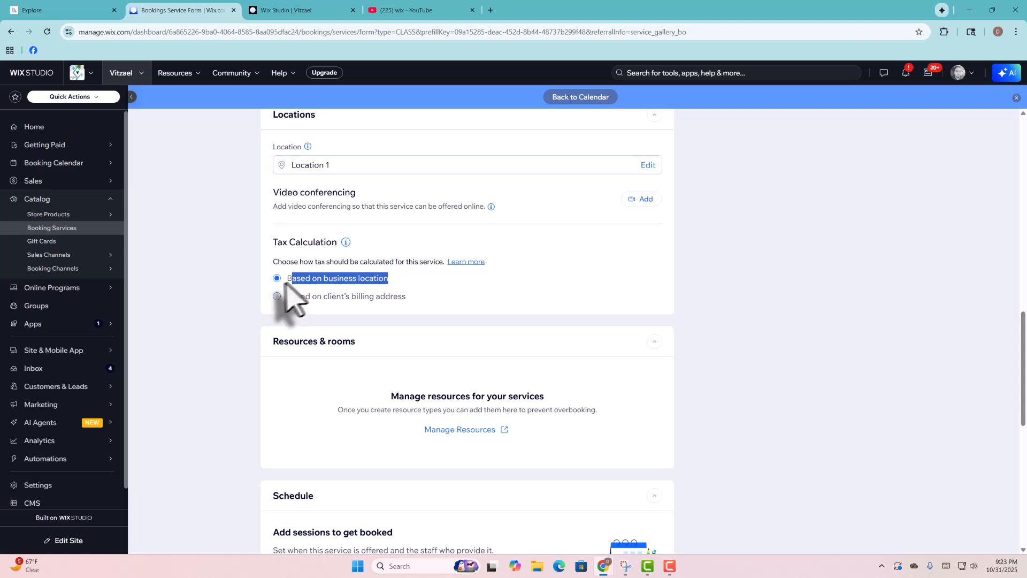
pyautogui.click(313, 280)
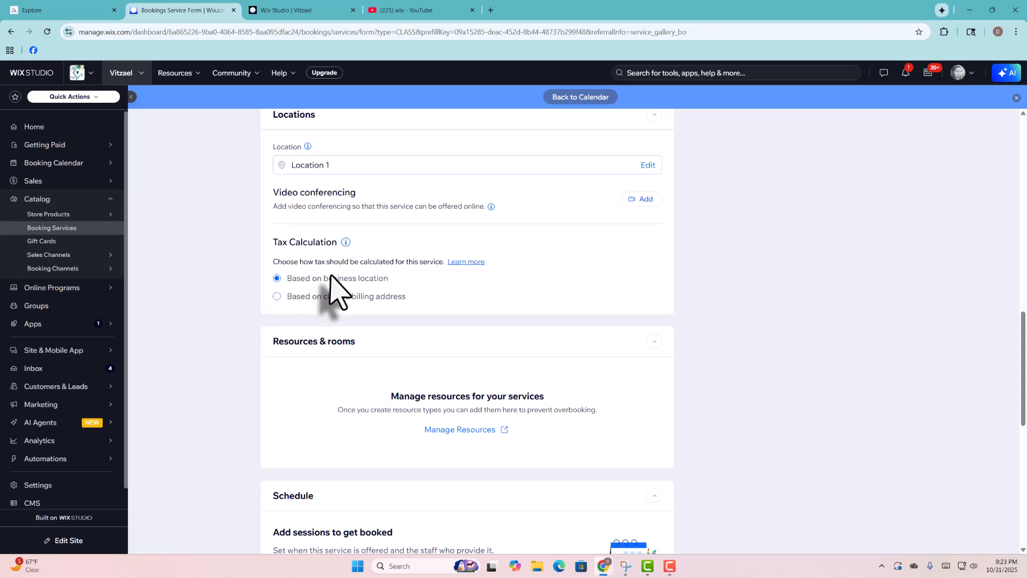
pyautogui.tripleClick(336, 277)
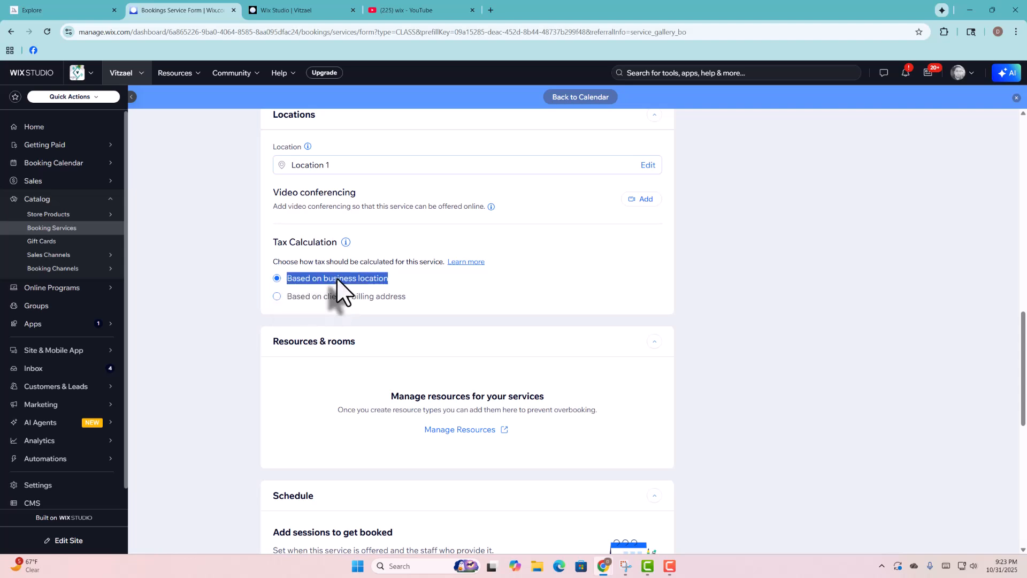
pyautogui.click(337, 281)
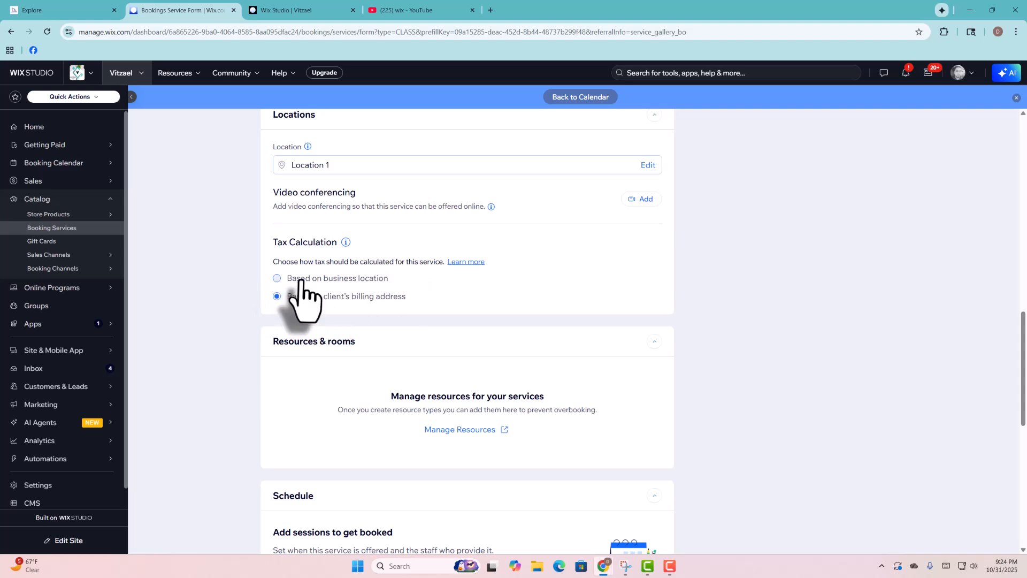
pyautogui.click(277, 278)
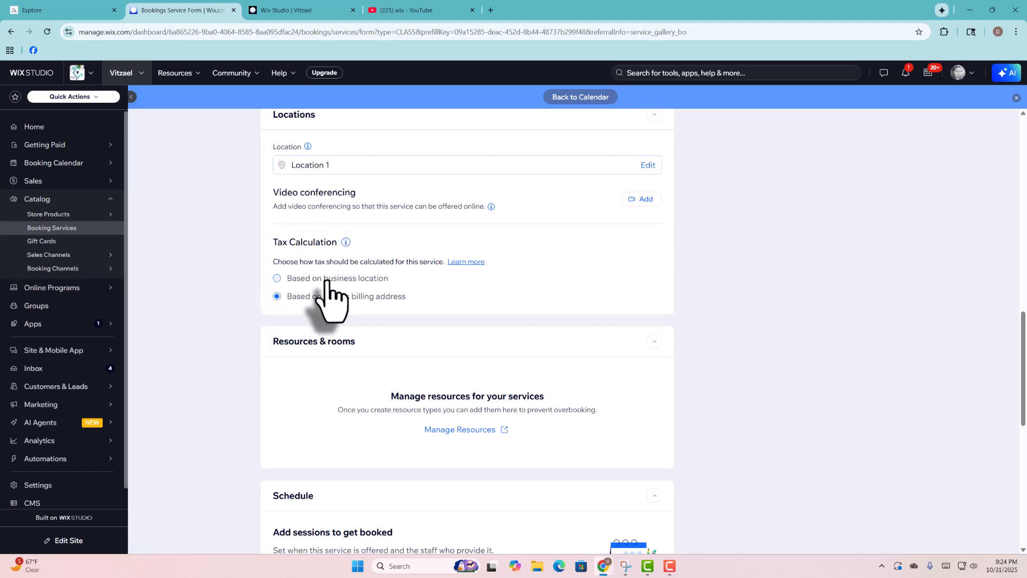
pyautogui.scroll(15, 330, 292)
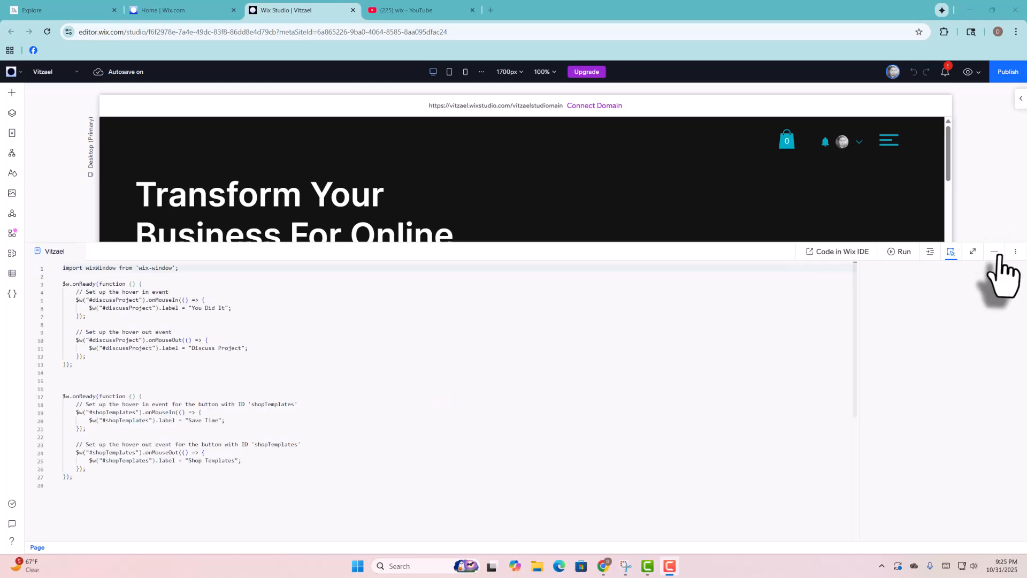
# - Minimize the code panel in the site editor and open the Category Page from the store pages
pyautogui.click(994, 252)
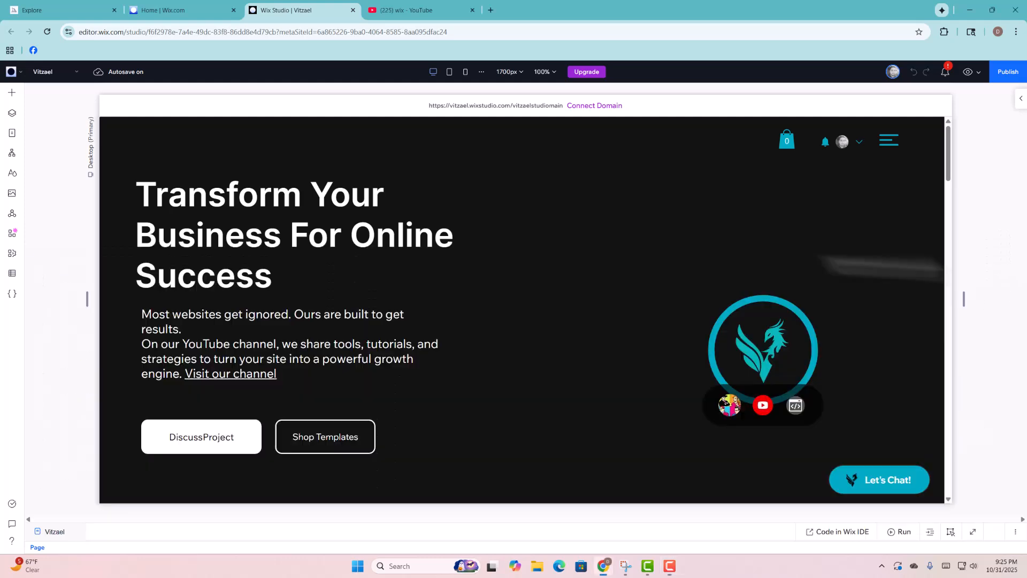
pyautogui.click(12, 133)
pyautogui.scroll(-5, 90, 296)
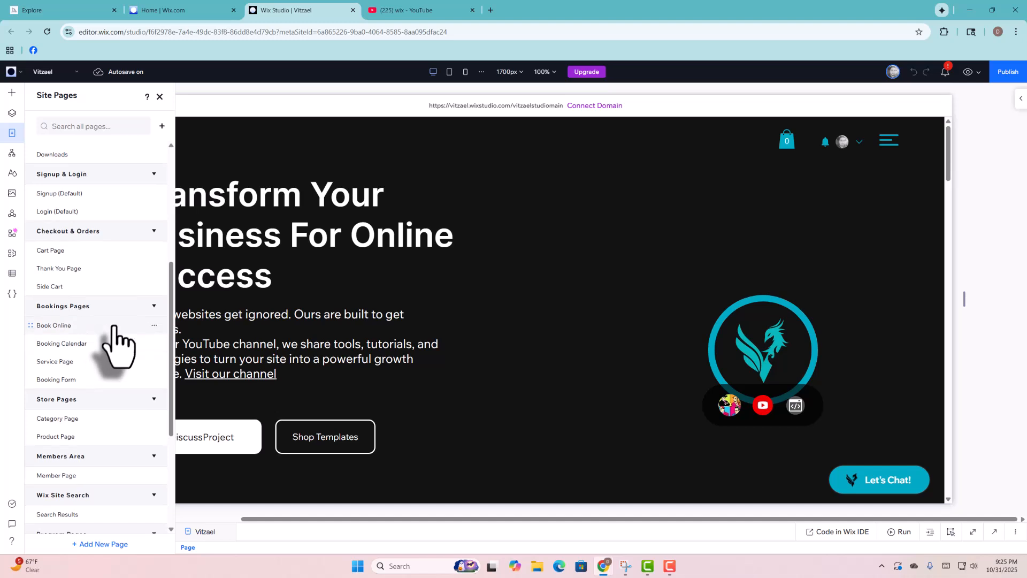
pyautogui.scroll(-1, 107, 283)
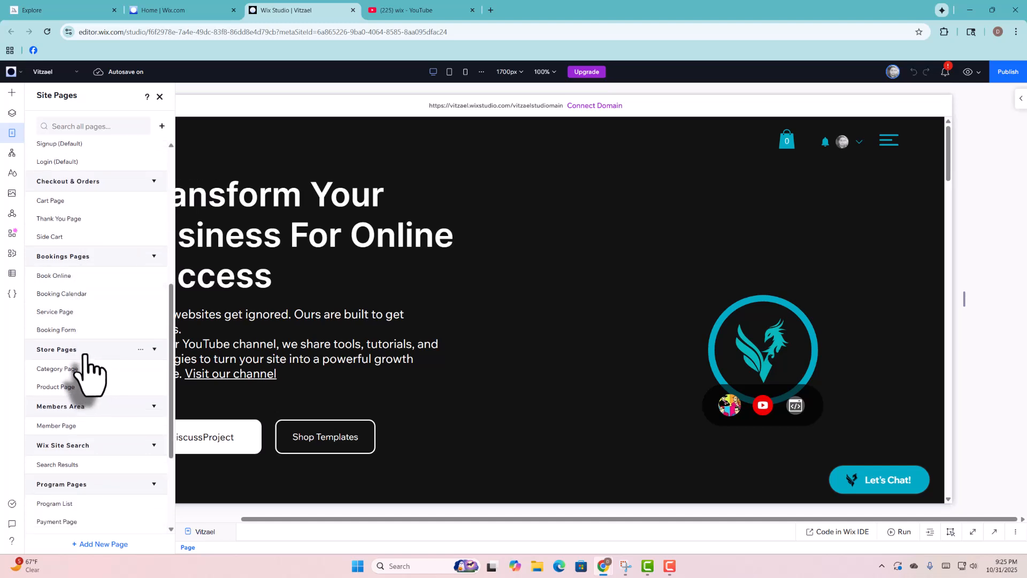
pyautogui.click(76, 373)
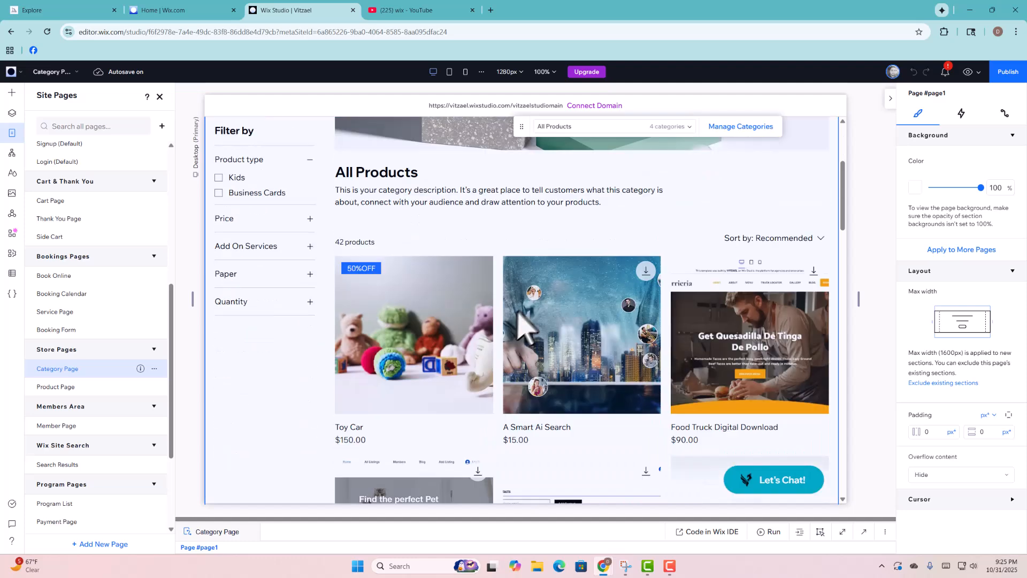
# - Add a page variant of the store's Category Page, starting with the original design
pyautogui.scroll(-2, 406, 308)
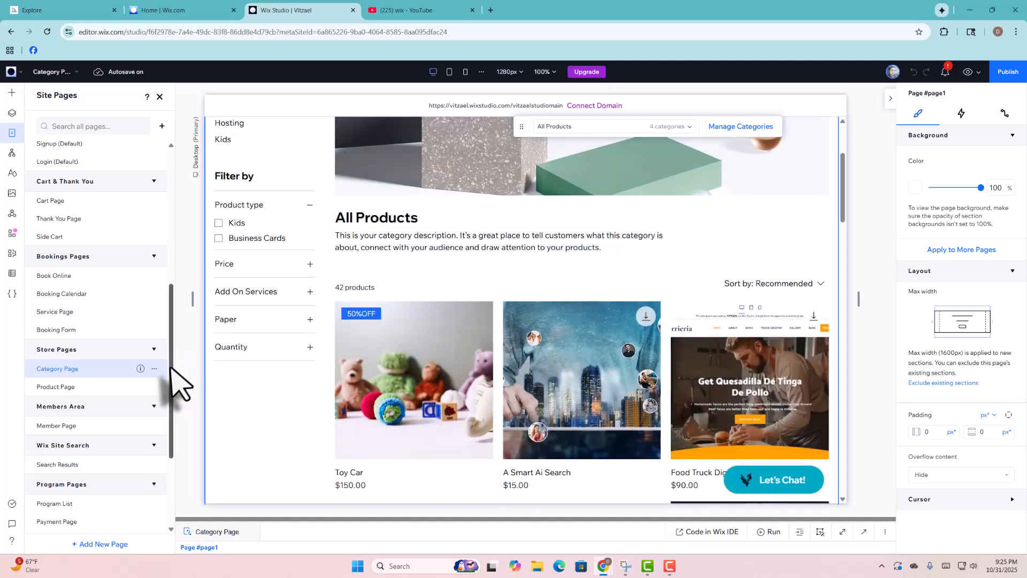
pyautogui.click(154, 369)
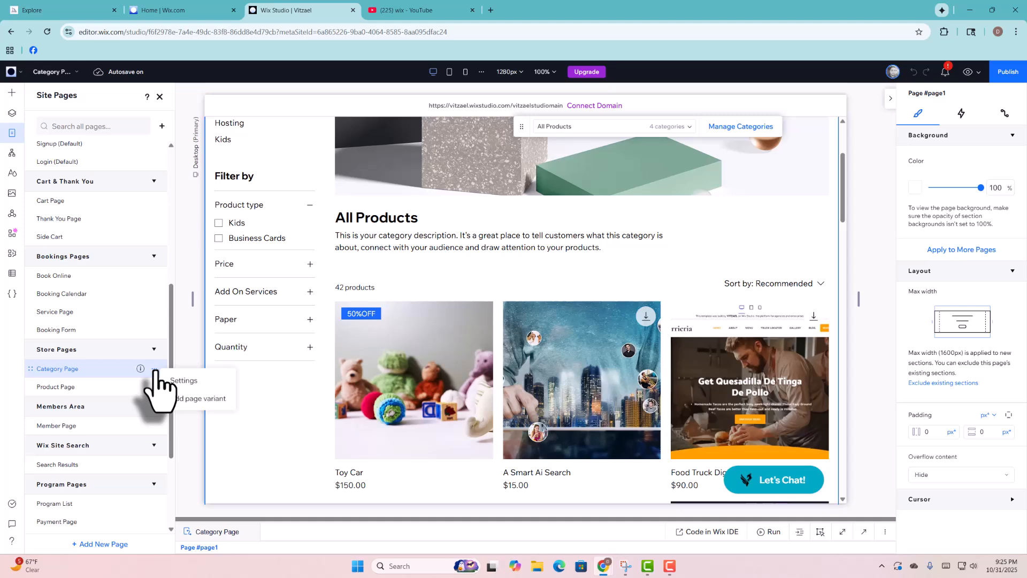
pyautogui.click(198, 398)
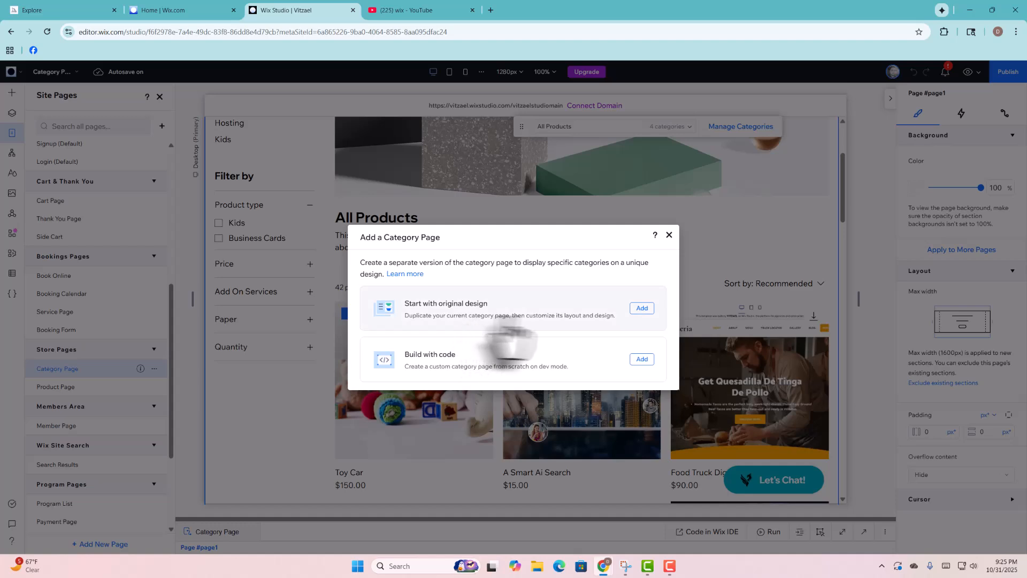
pyautogui.click(640, 309)
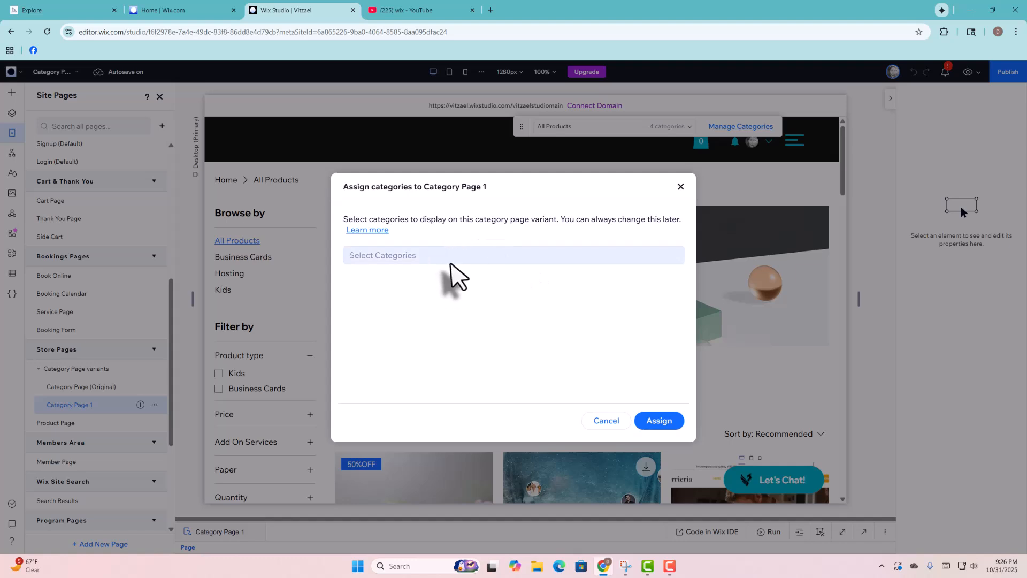
# - Assign the All Products and Business Cards categories to the new Category Page 1 variant
pyautogui.click(450, 259)
pyautogui.click(618, 389)
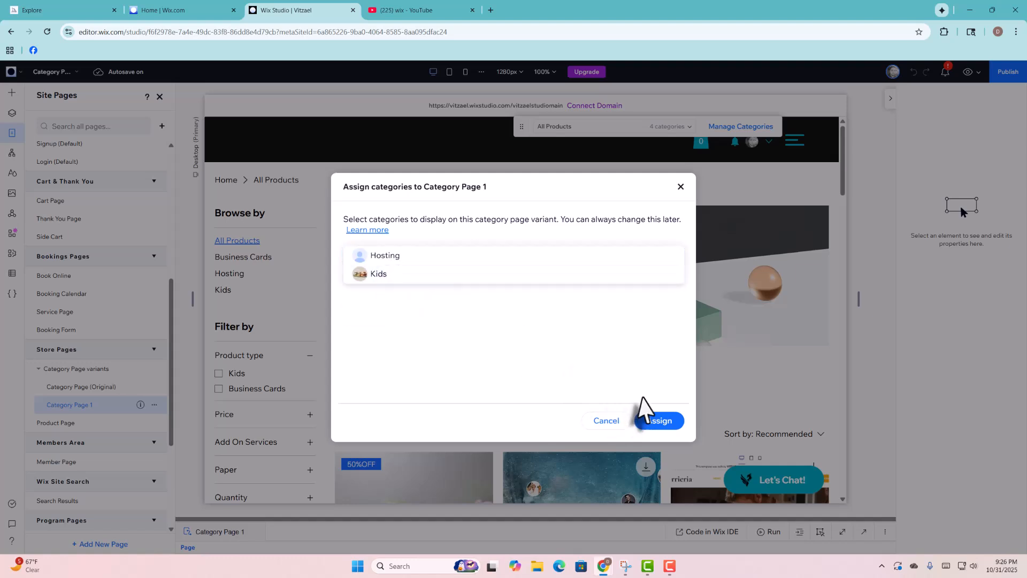
pyautogui.click(461, 237)
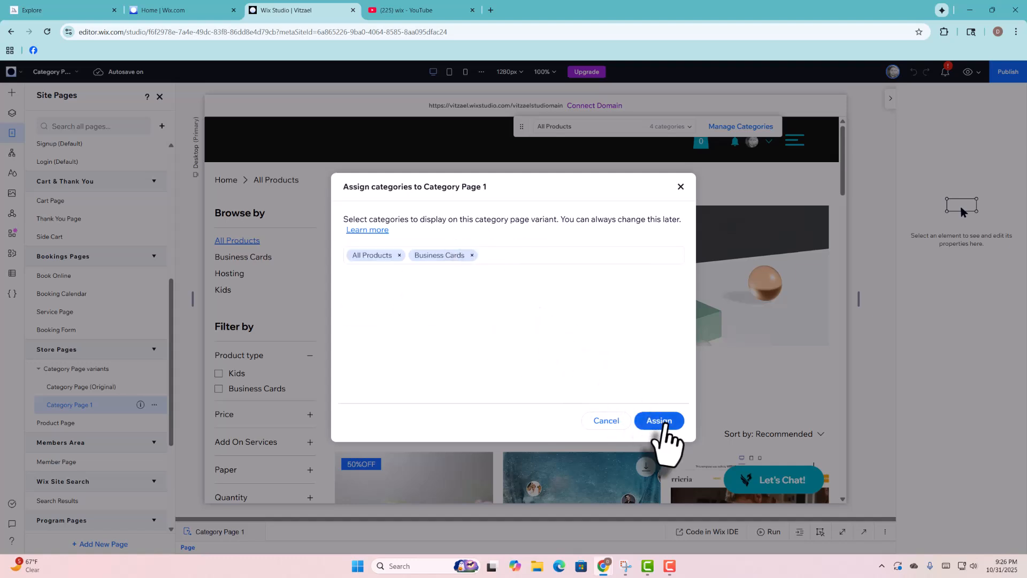
pyautogui.click(661, 420)
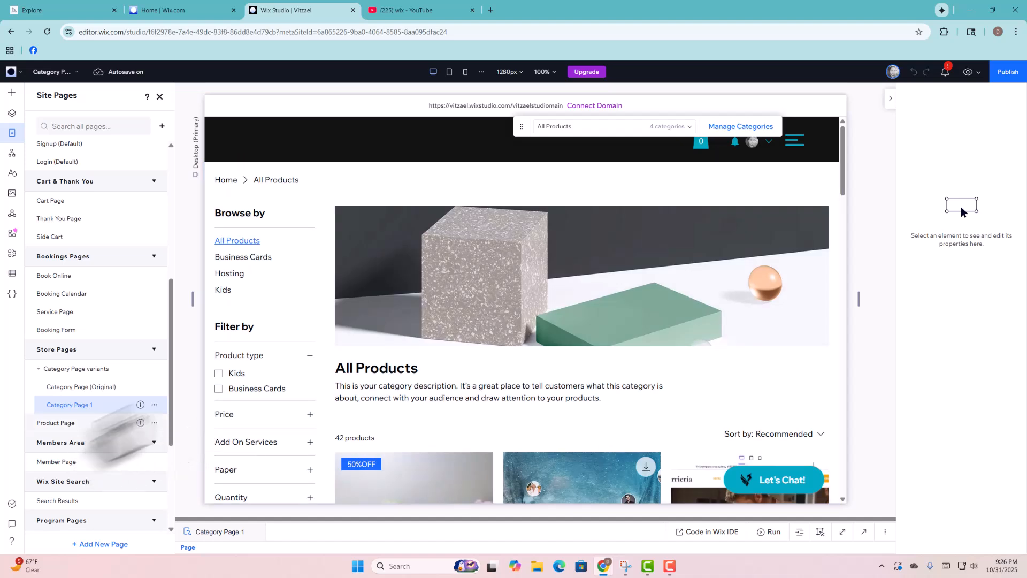
# - Rename the Category Page 1 variant to "Kids Toys"
pyautogui.click(155, 405)
pyautogui.click(190, 431)
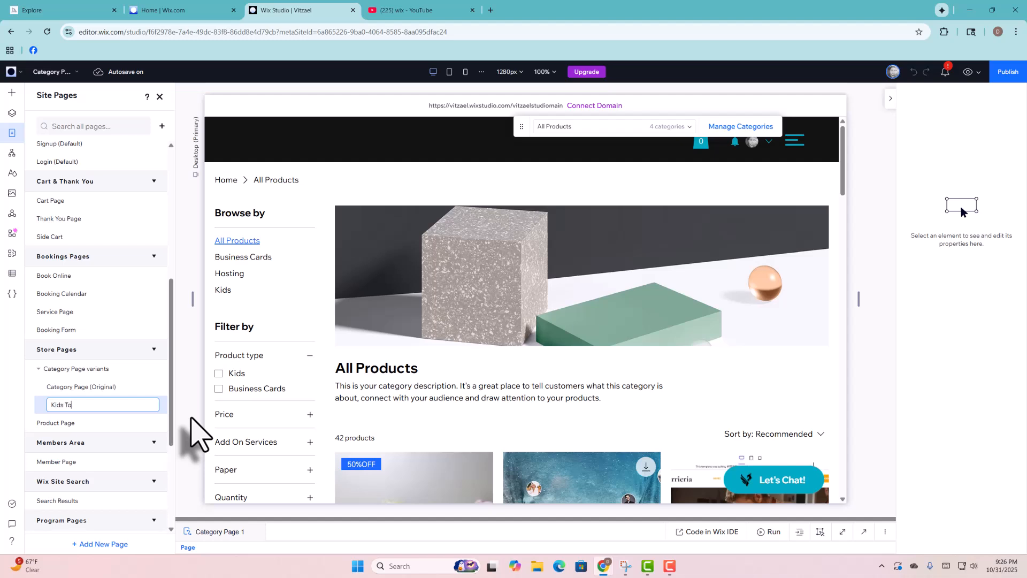
pyautogui.click(343, 329)
# - Set the title and category description colors to green in the Kids Toys page's header section design
pyautogui.click(523, 261)
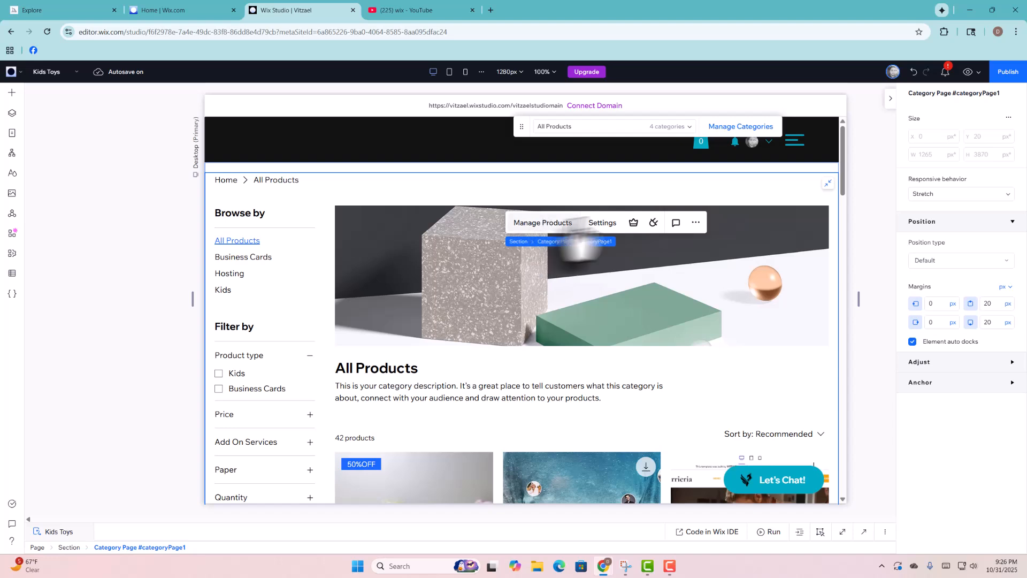
pyautogui.click(608, 225)
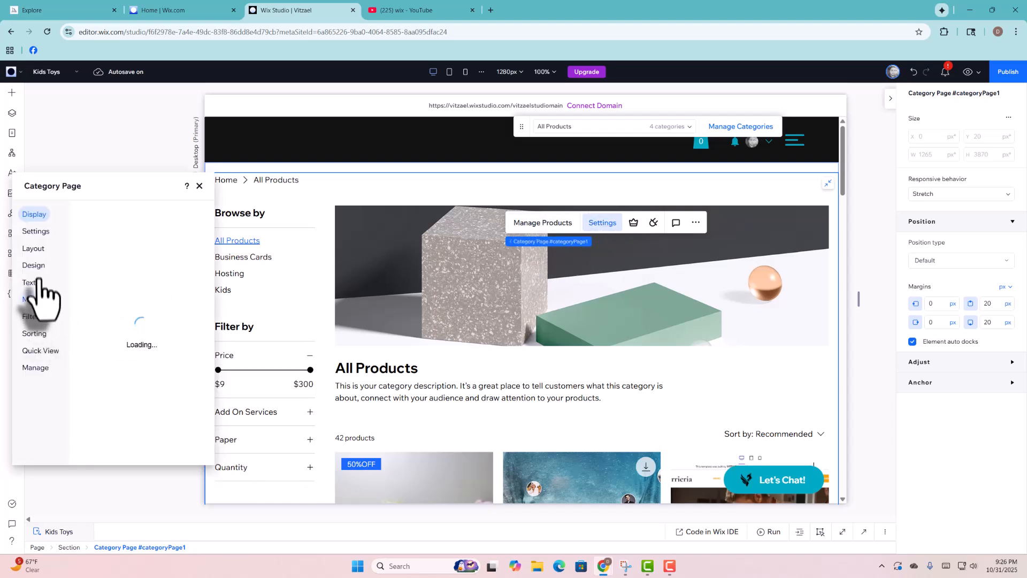
pyautogui.click(37, 265)
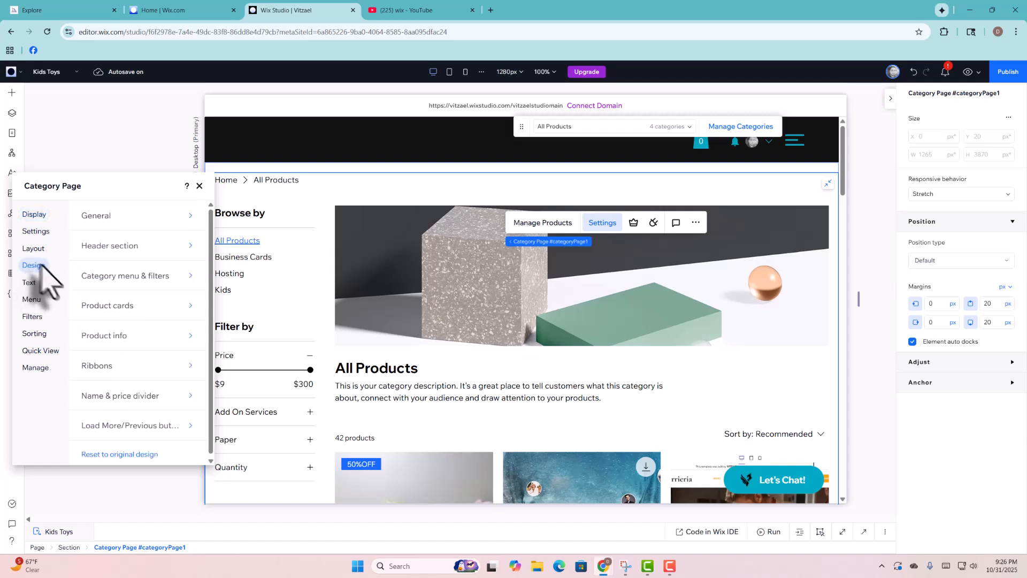
pyautogui.click(134, 249)
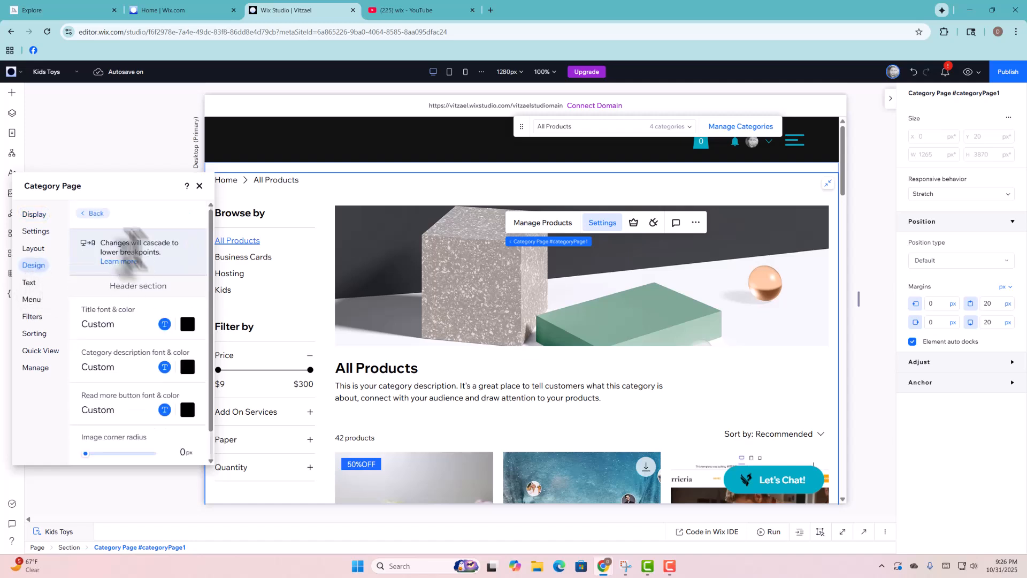
pyautogui.click(188, 326)
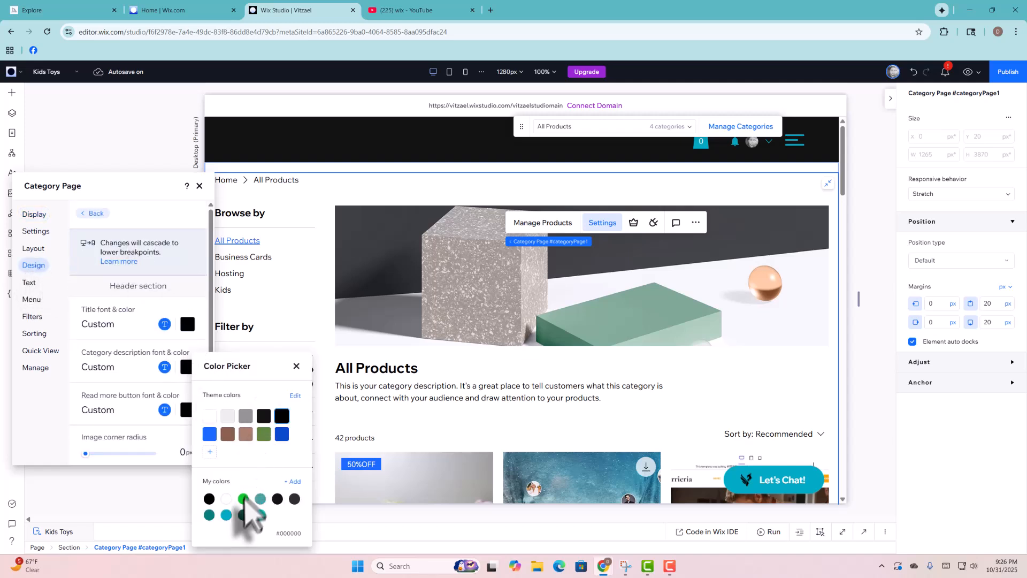
pyautogui.click(136, 369)
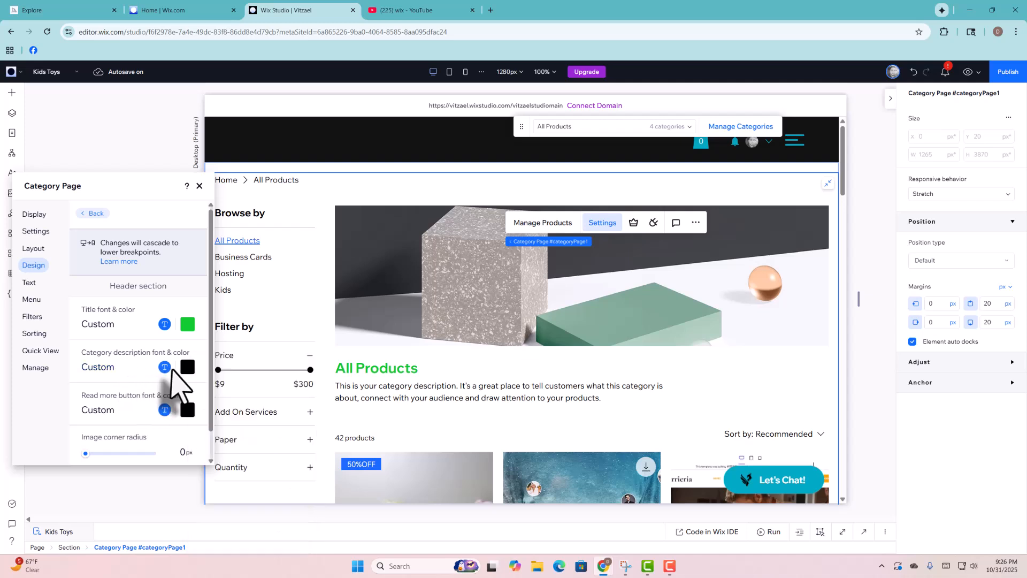
pyautogui.click(187, 368)
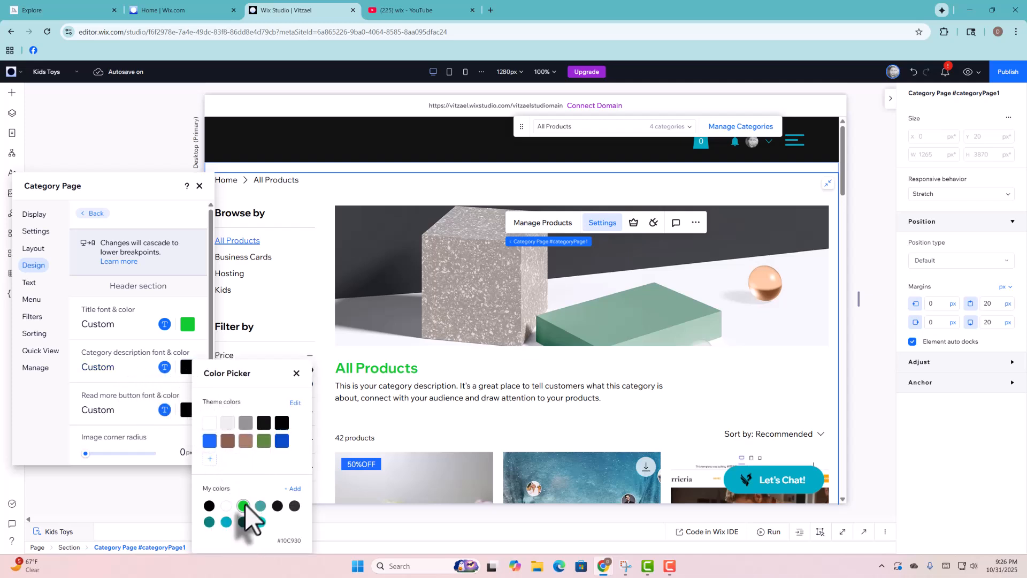
pyautogui.click(244, 506)
pyautogui.click(313, 394)
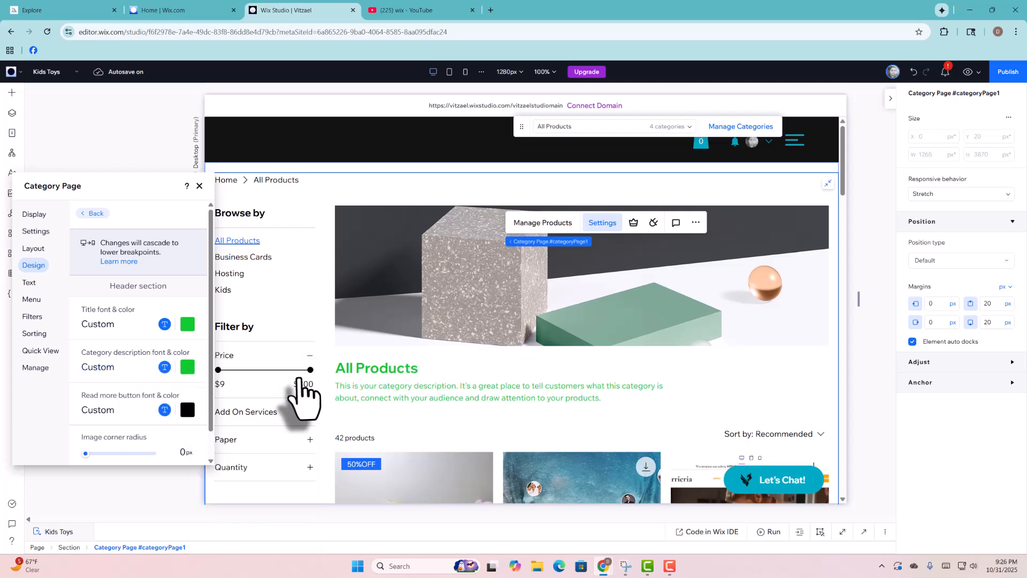
# - View the store's category management from the Category Page settings, close both, and look over the Kids Toys page
pyautogui.click(35, 368)
pyautogui.click(142, 371)
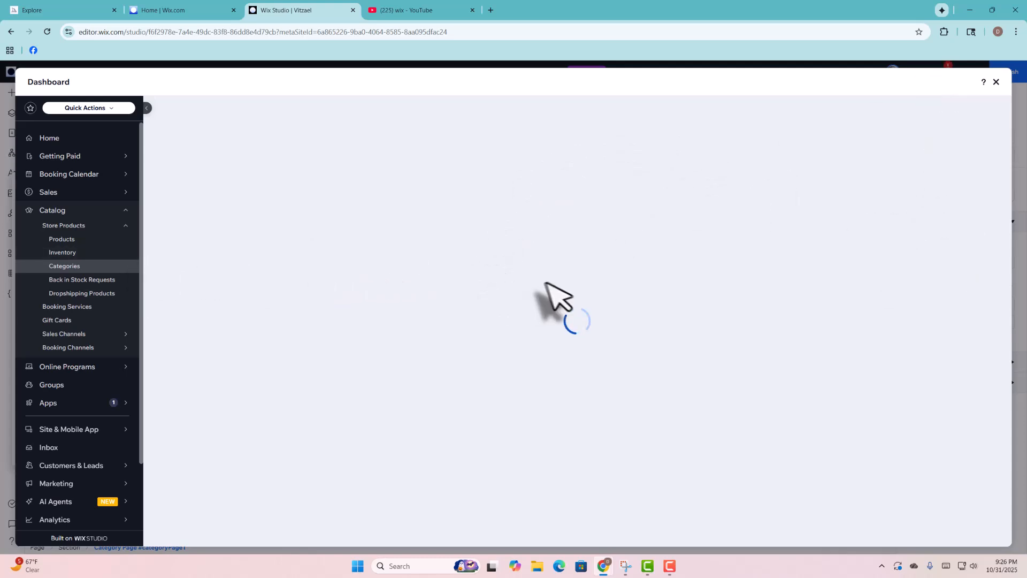
pyautogui.click(996, 81)
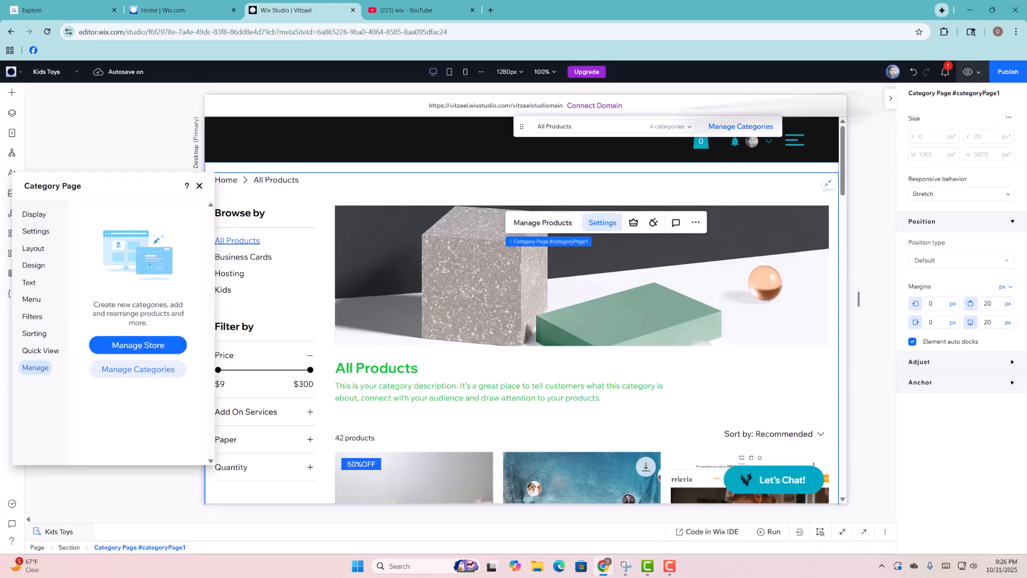
pyautogui.click(199, 185)
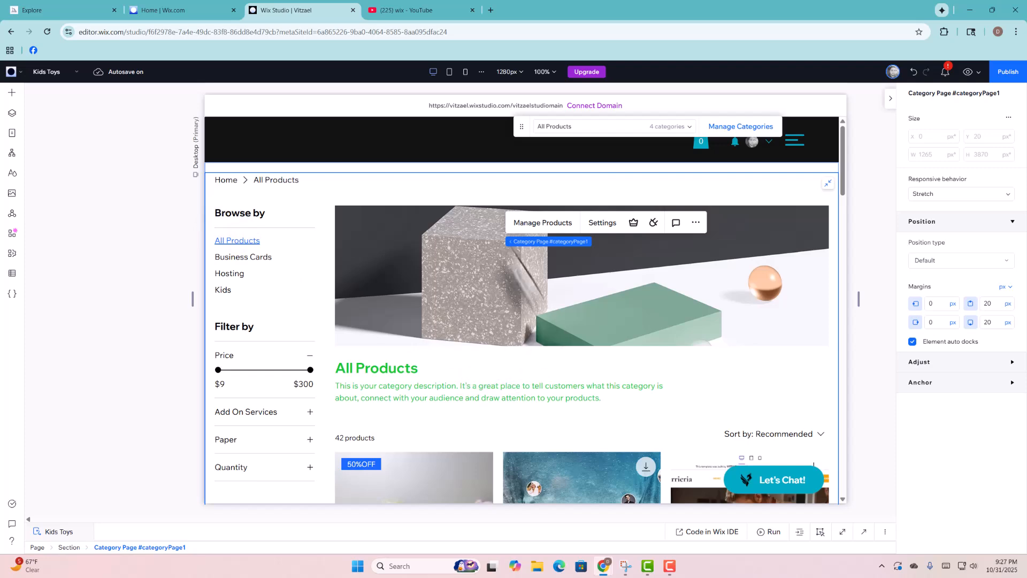
pyautogui.scroll(-3, 519, 288)
pyautogui.scroll(3, 374, 369)
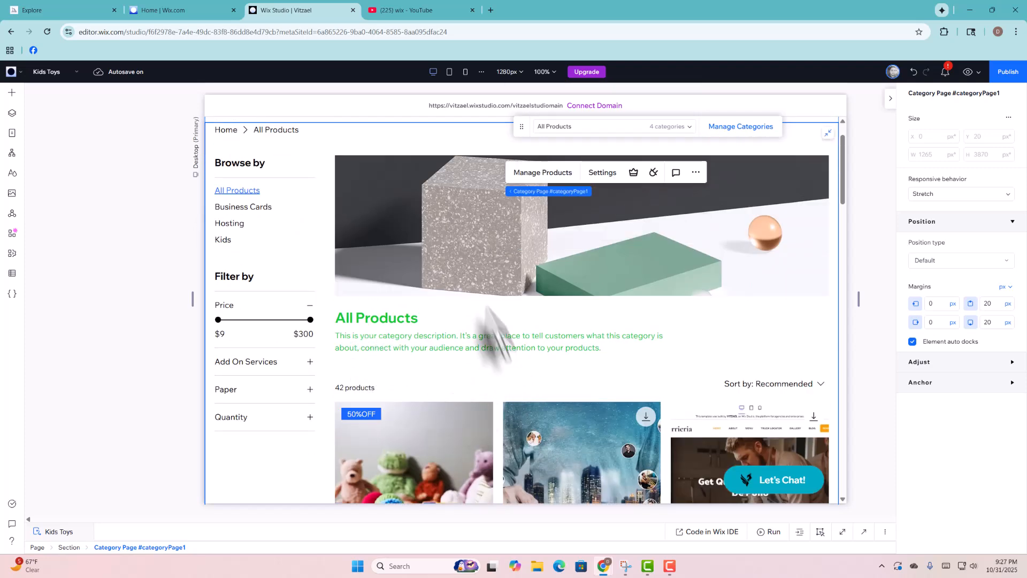
pyautogui.scroll(1, 452, 367)
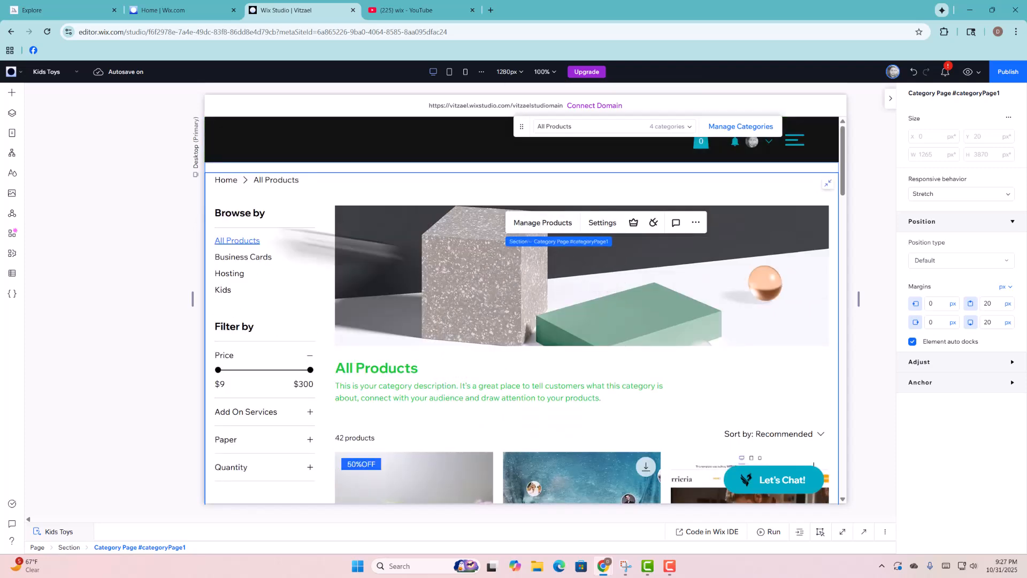
# - Duplicate the Kids Toys page variant and assign the Kids category to the new variant
pyautogui.click(13, 133)
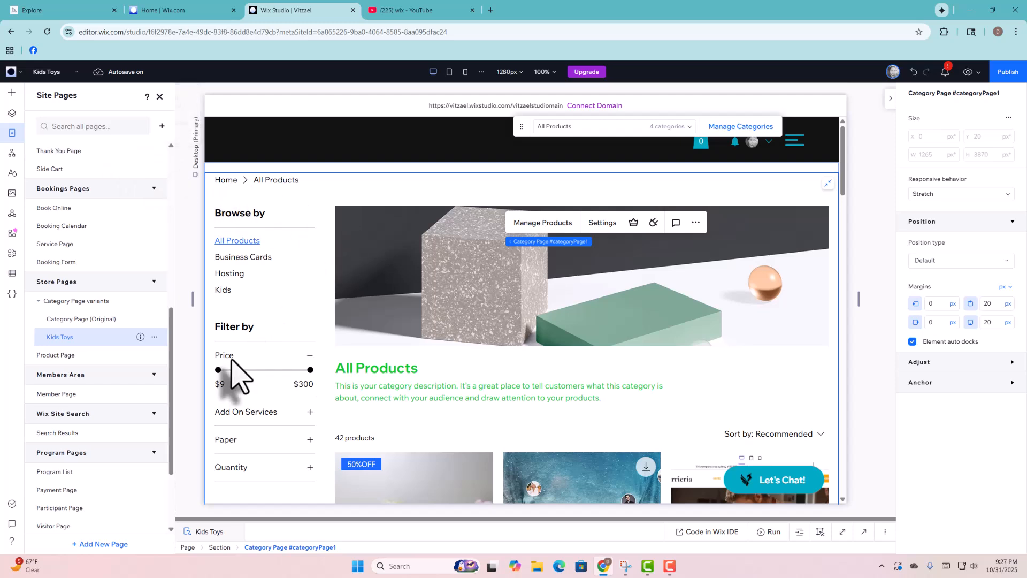
pyautogui.click(155, 338)
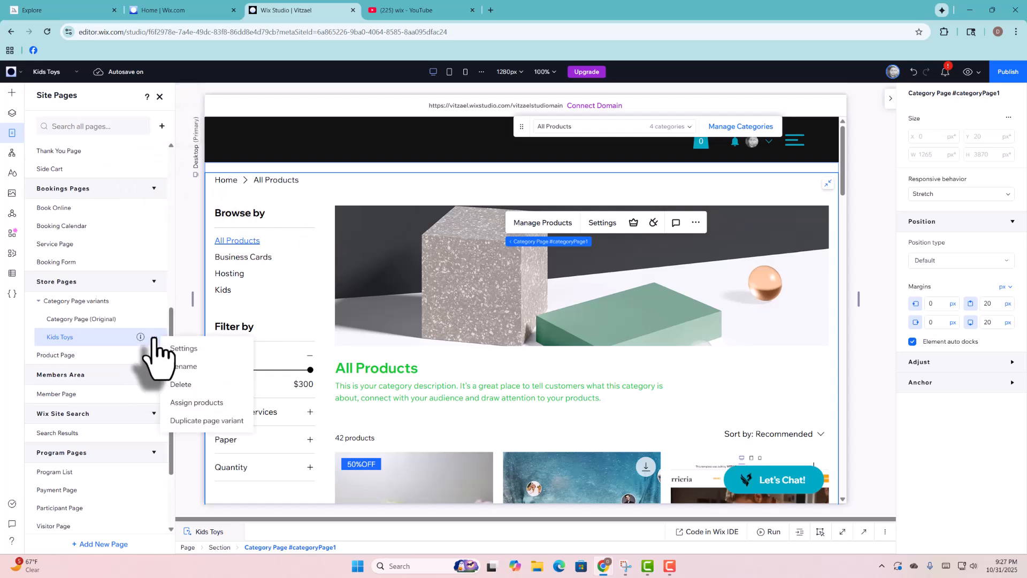
pyautogui.click(205, 421)
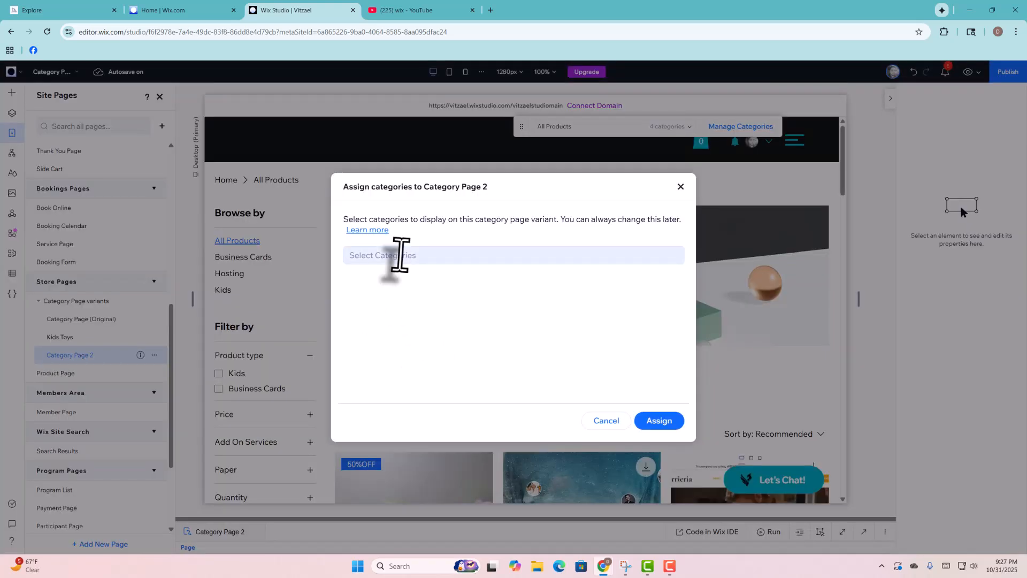
pyautogui.click(396, 255)
pyautogui.click(381, 313)
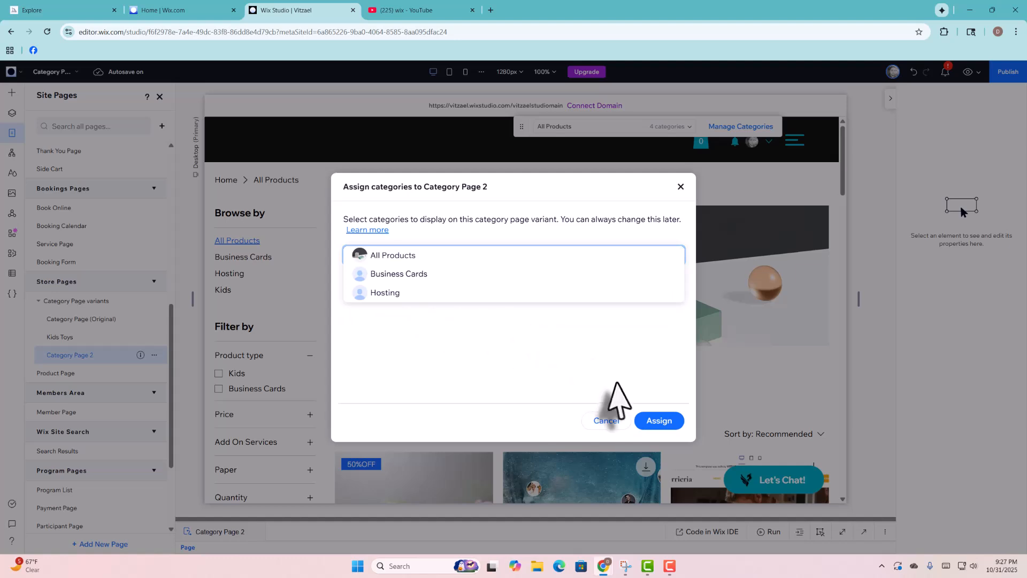
pyautogui.click(657, 421)
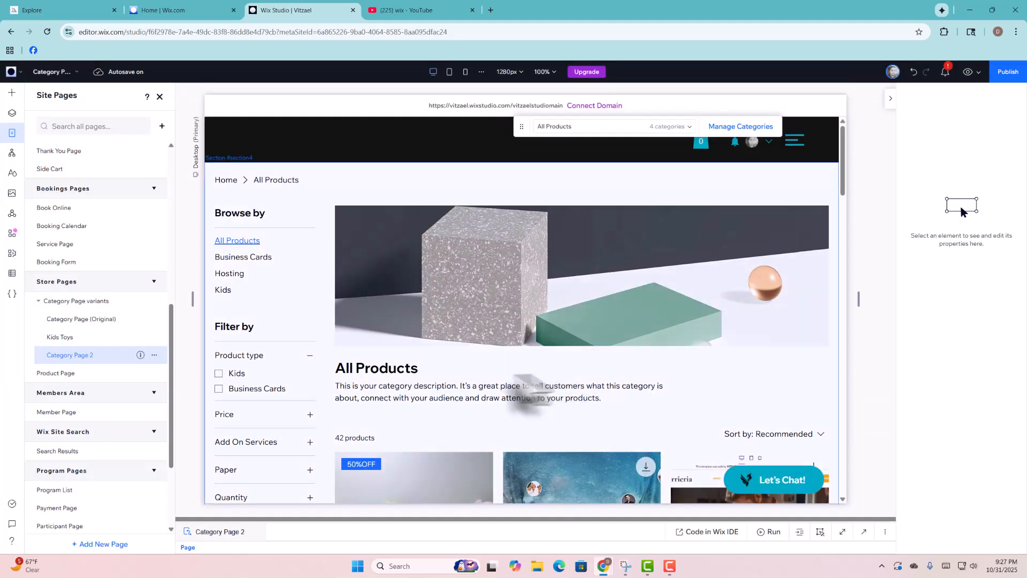
# - Rename the Category Page 2 variant to "Kids Clothes"
pyautogui.click(80, 355)
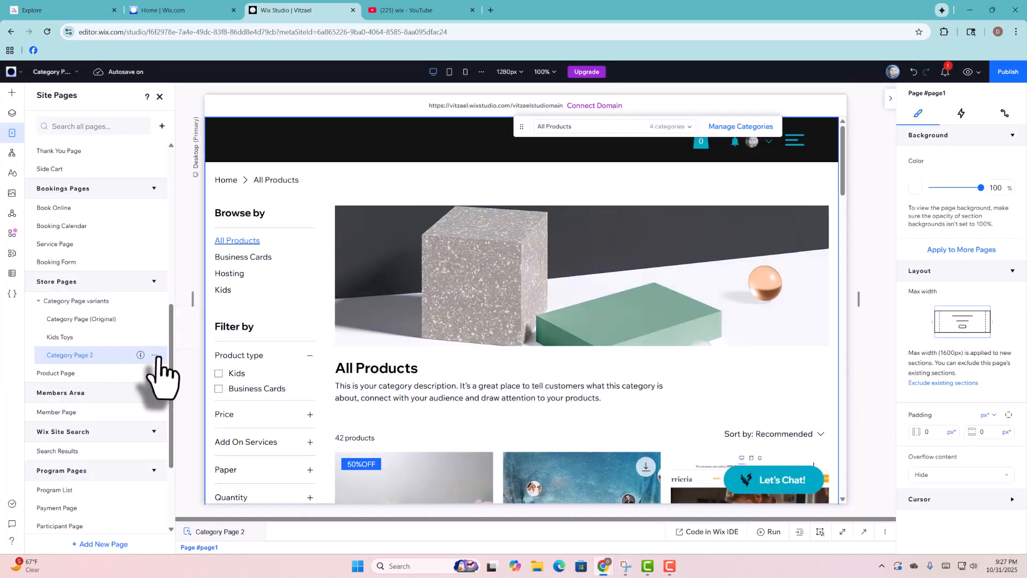
pyautogui.click(154, 354)
pyautogui.click(175, 384)
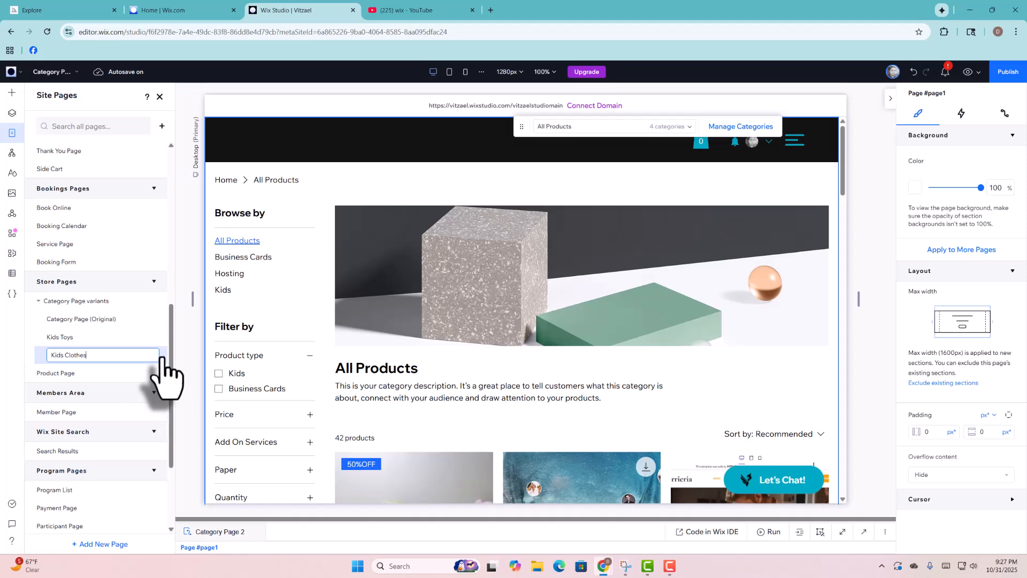
pyautogui.press('Return')
# - Open the Category Page settings of the Kids Clothes variant and close them again
pyautogui.click(277, 348)
pyautogui.click(436, 357)
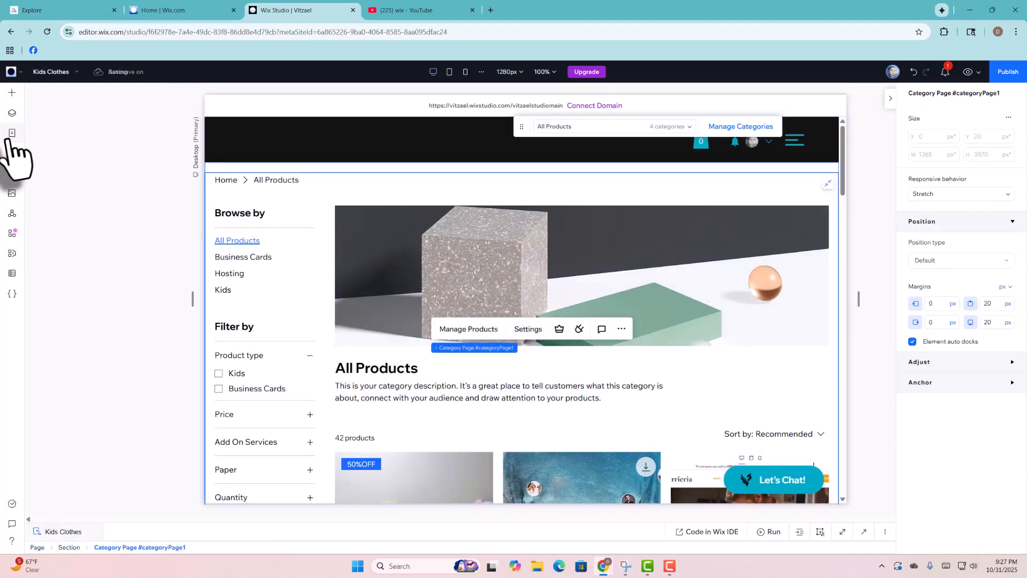
pyautogui.click(528, 329)
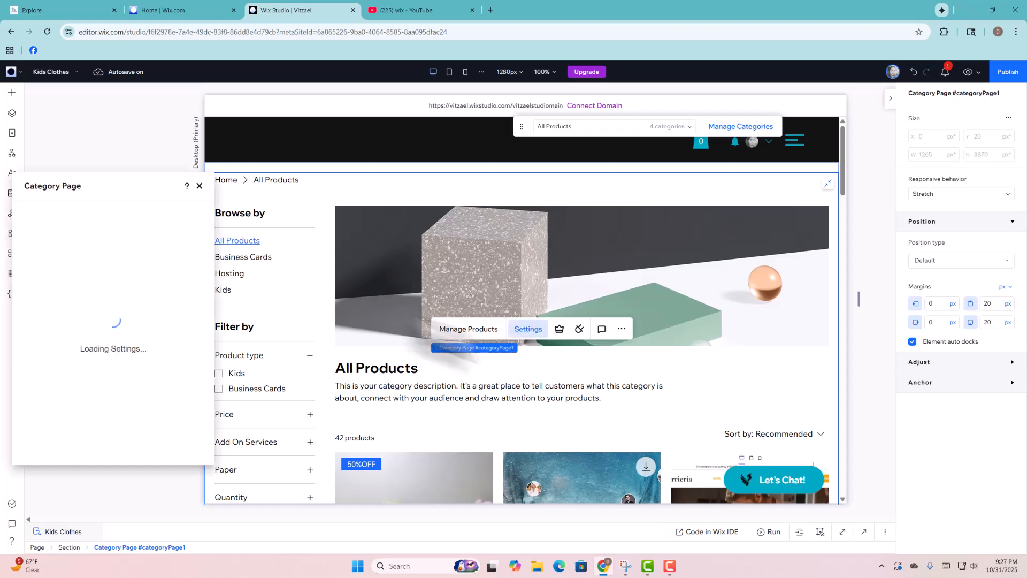
pyautogui.click(199, 185)
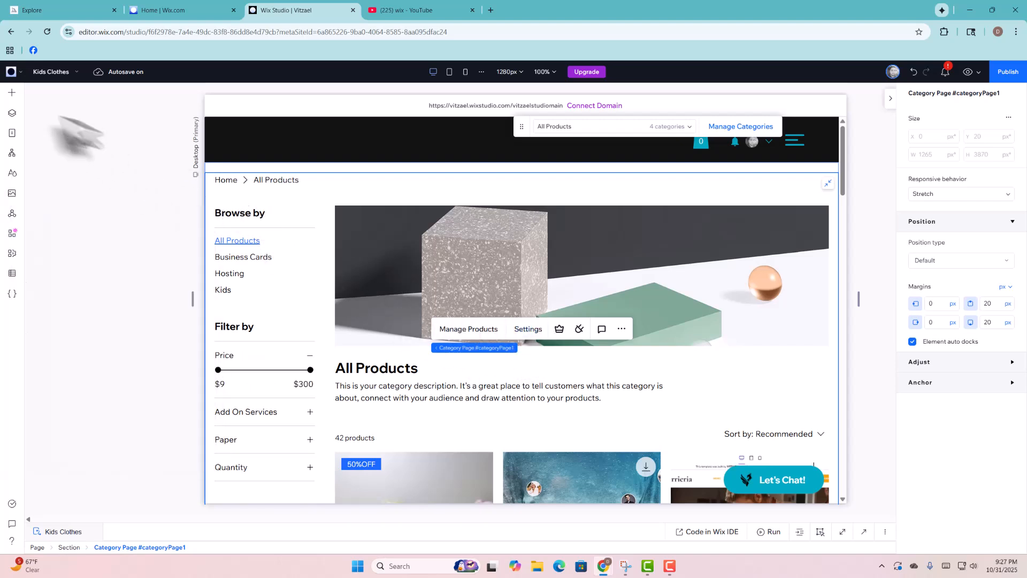
# - Add a category page variant built with code and assign the All Products category to it
pyautogui.click(12, 134)
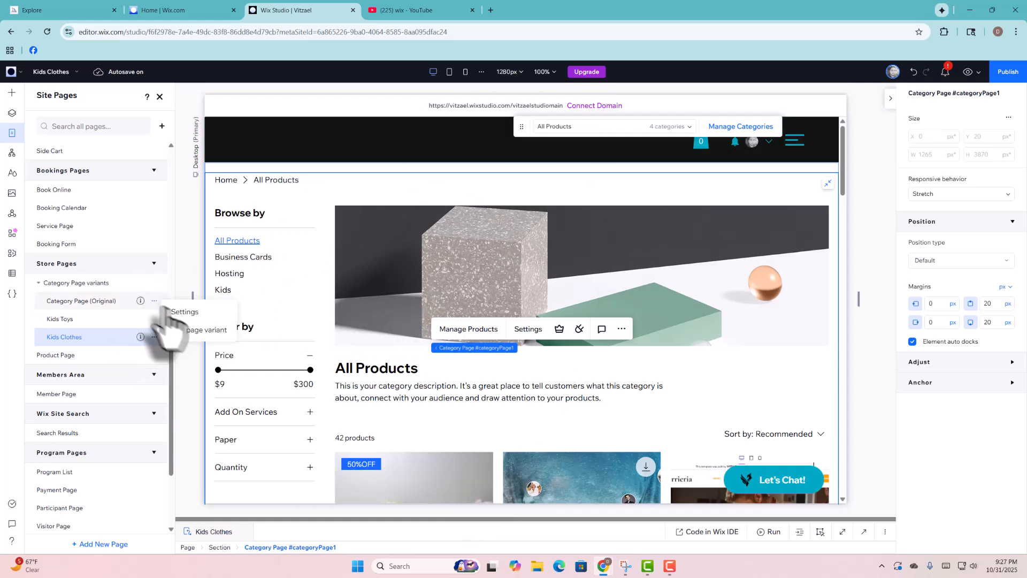
pyautogui.click(204, 329)
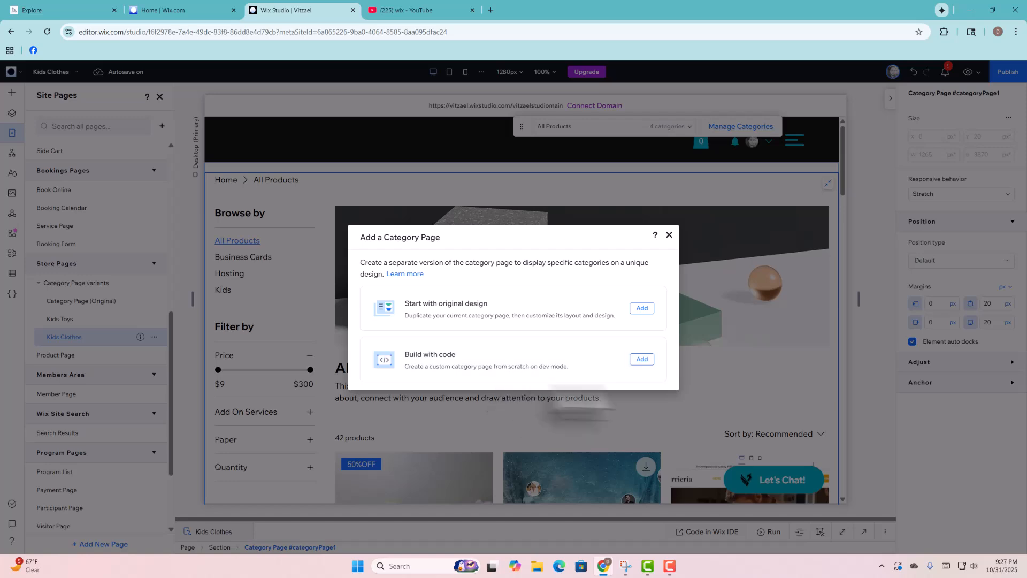
pyautogui.click(642, 358)
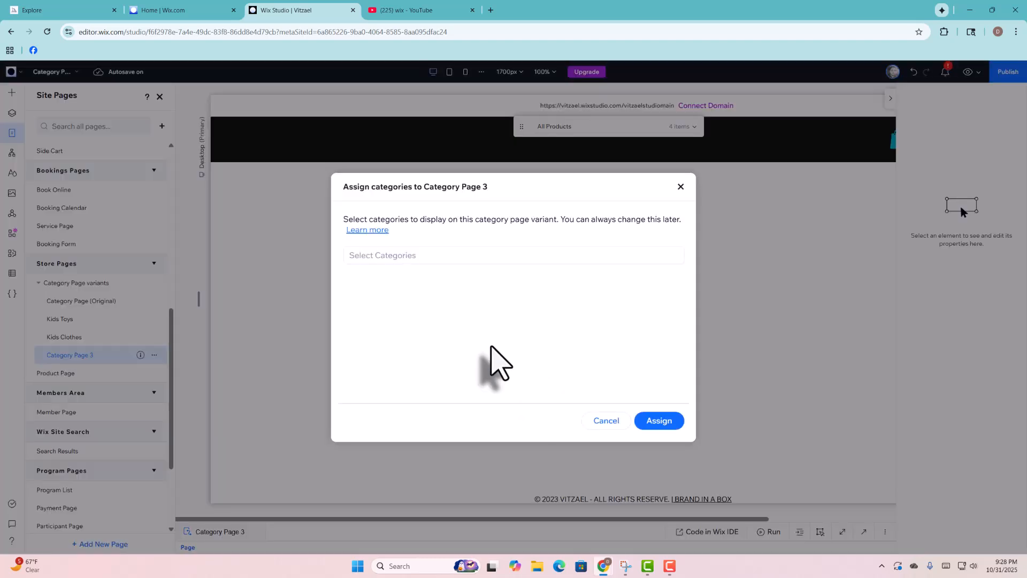
pyautogui.click(539, 257)
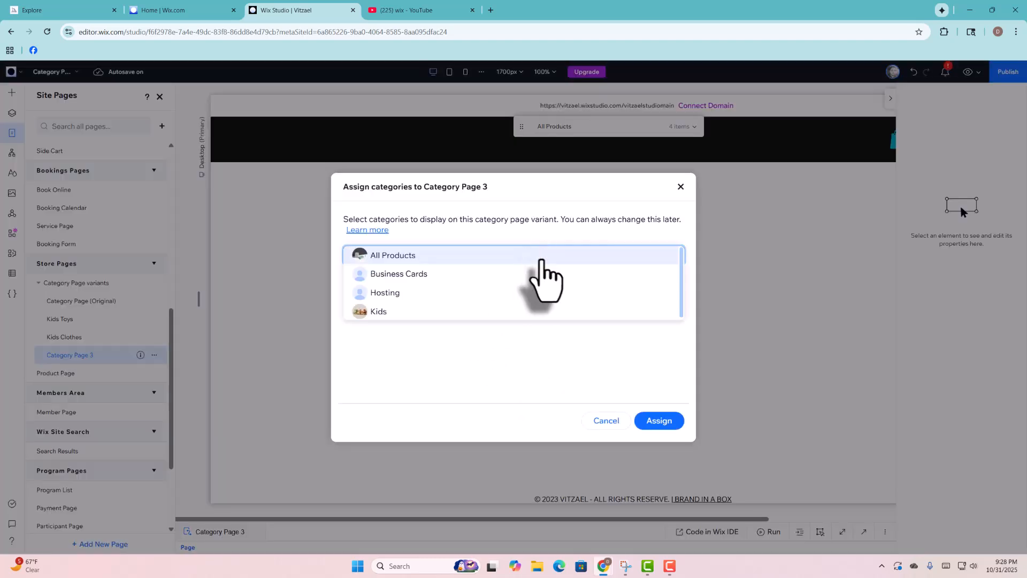
pyautogui.click(658, 423)
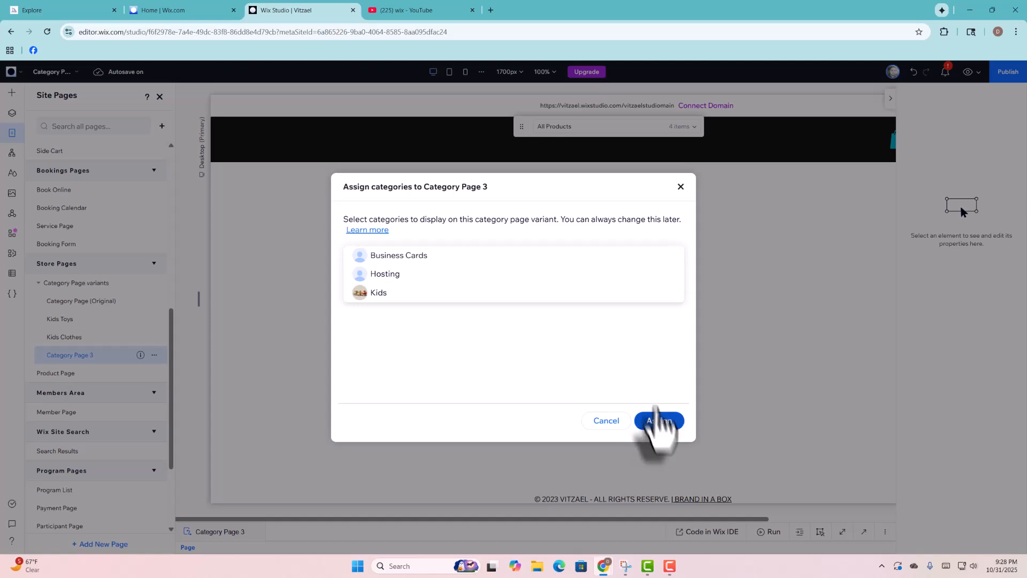
# - Place the "Connect your business with anyone, anywhere" section from the Gradient Tech design kit on the blank Category Page 3
pyautogui.click(562, 277)
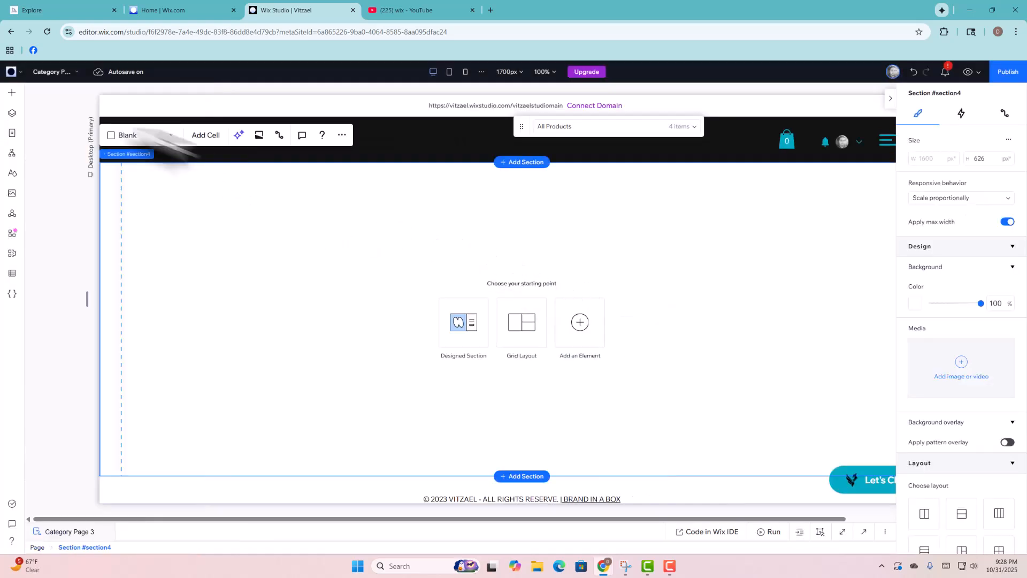
pyautogui.click(11, 93)
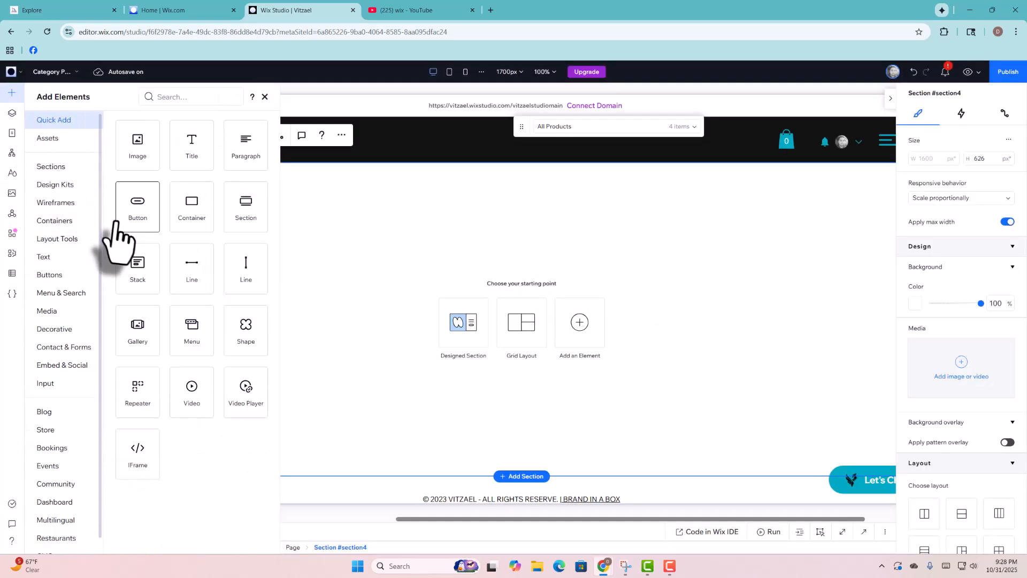
pyautogui.click(74, 187)
pyautogui.click(63, 168)
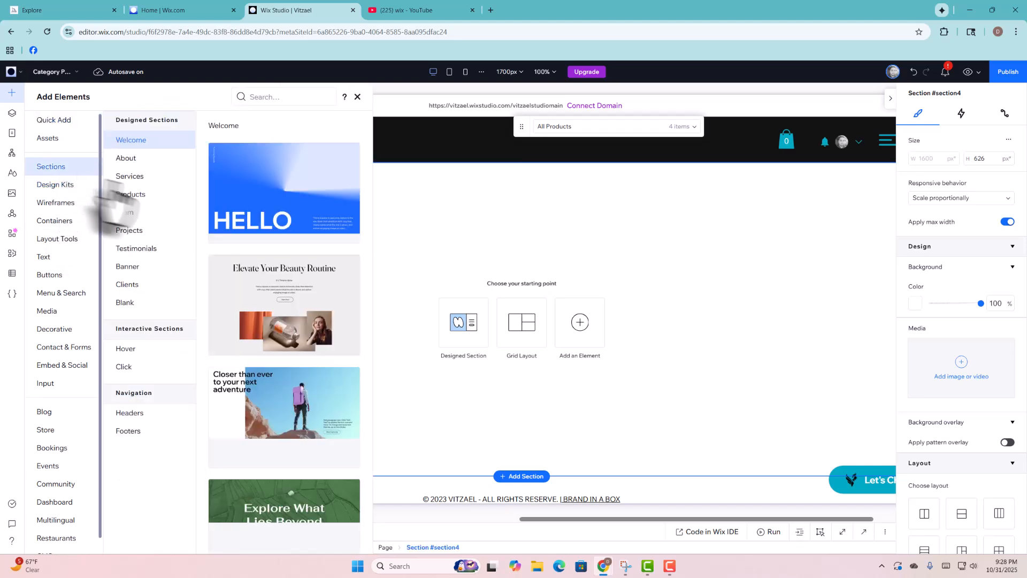
pyautogui.click(43, 188)
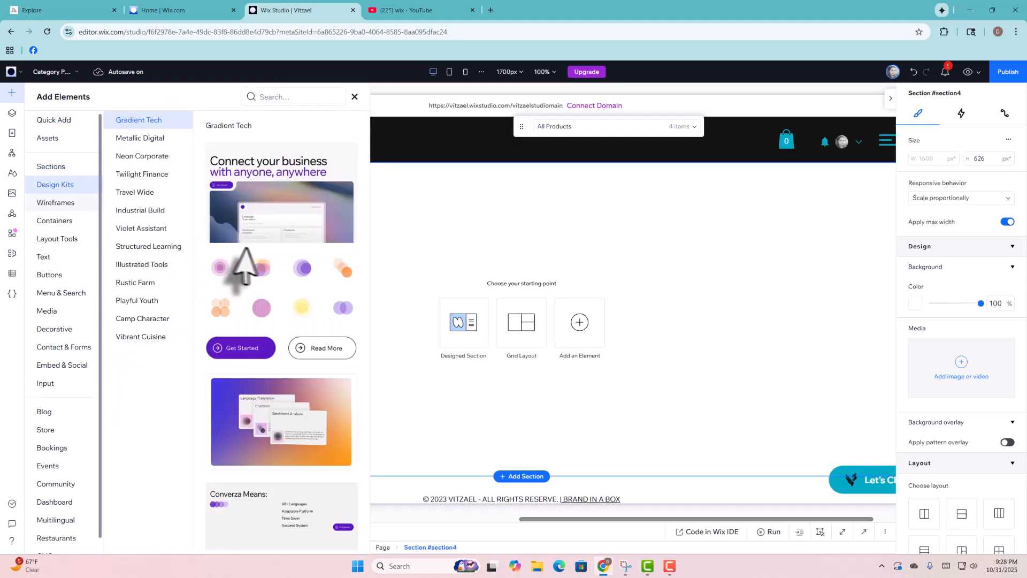
pyautogui.scroll(-1, 248, 214)
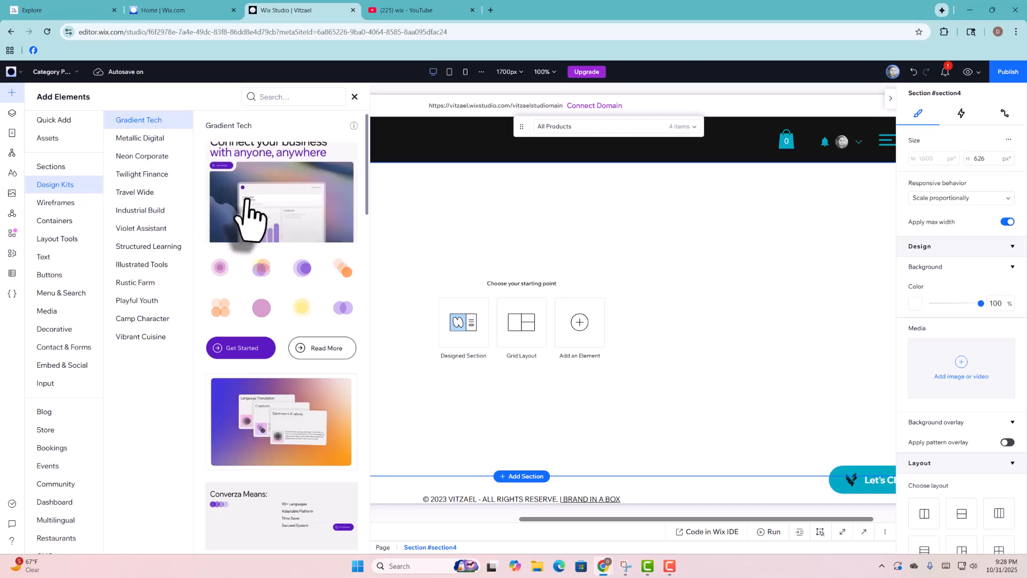
pyautogui.moveTo(248, 214); pyautogui.dragTo(501, 240)
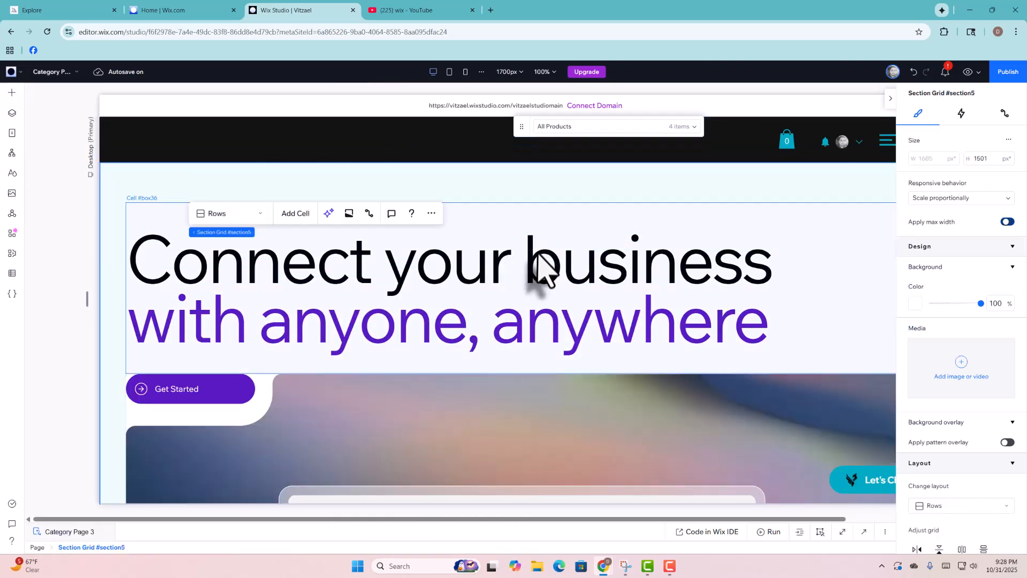
# - Add a new section below the Gradient Tech section and give it a two-column grid layout
pyautogui.scroll(-4, 562, 250)
pyautogui.scroll(-5, 587, 262)
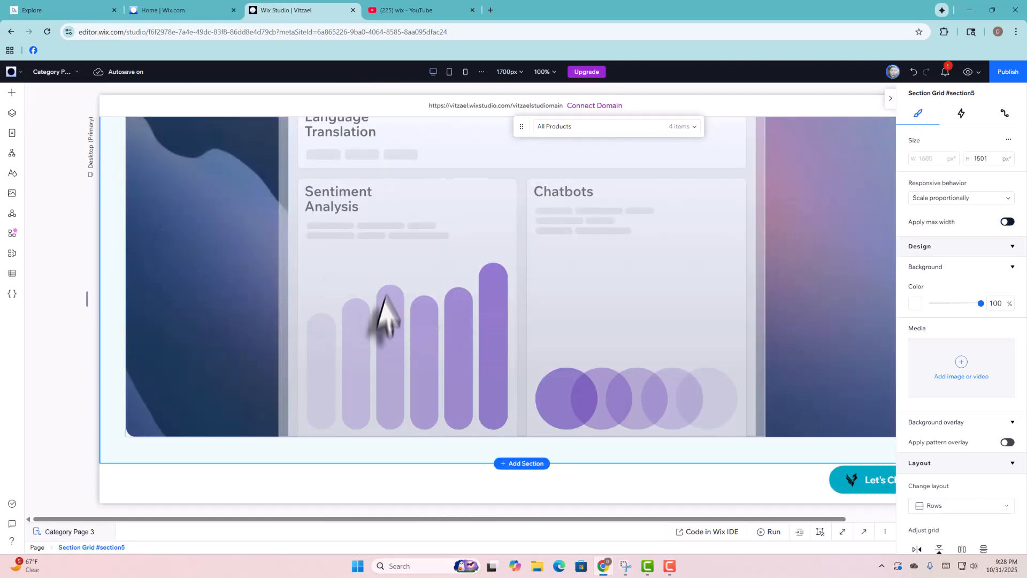
pyautogui.scroll(-6, 537, 468)
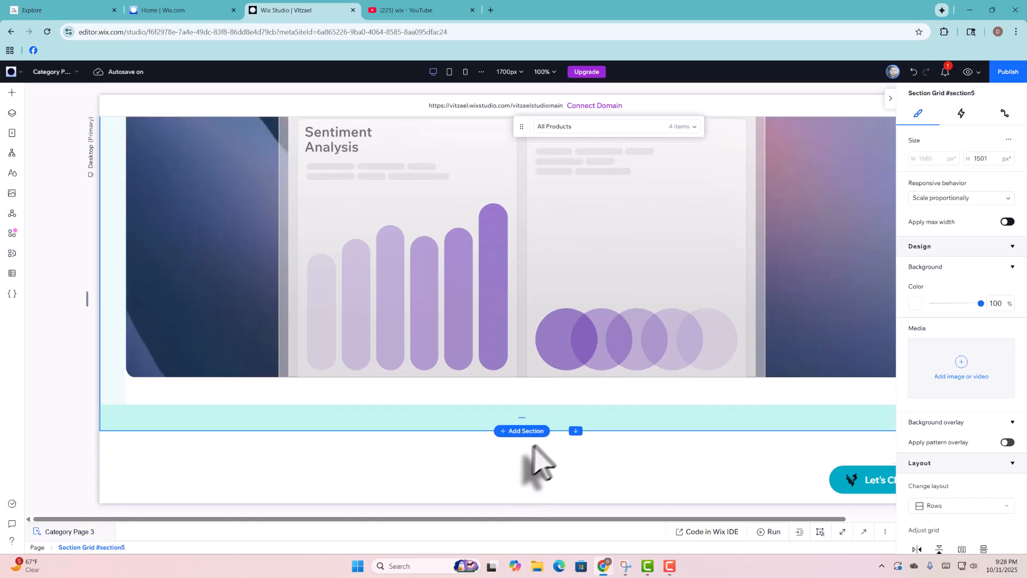
pyautogui.click(521, 321)
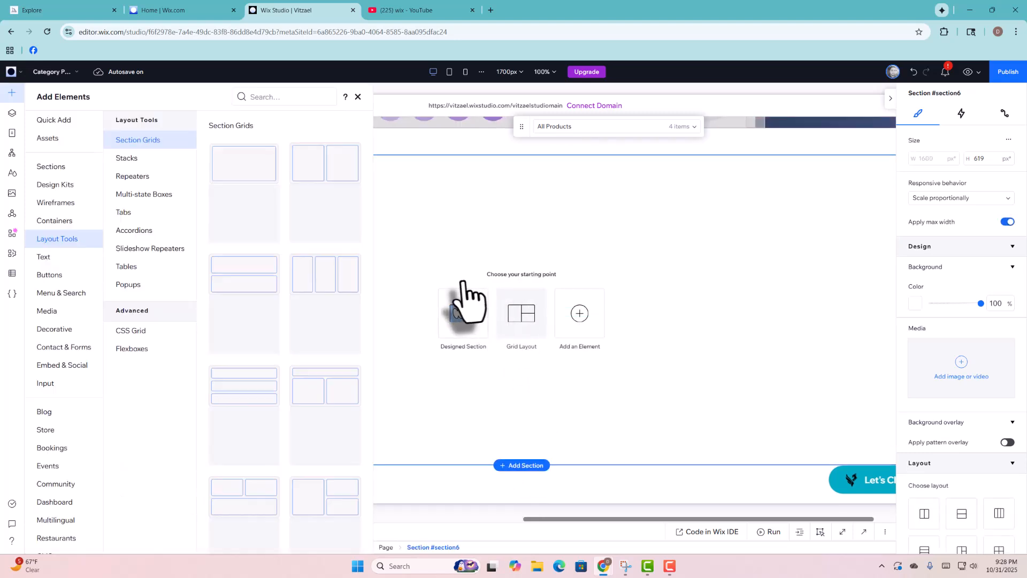
pyautogui.click(321, 174)
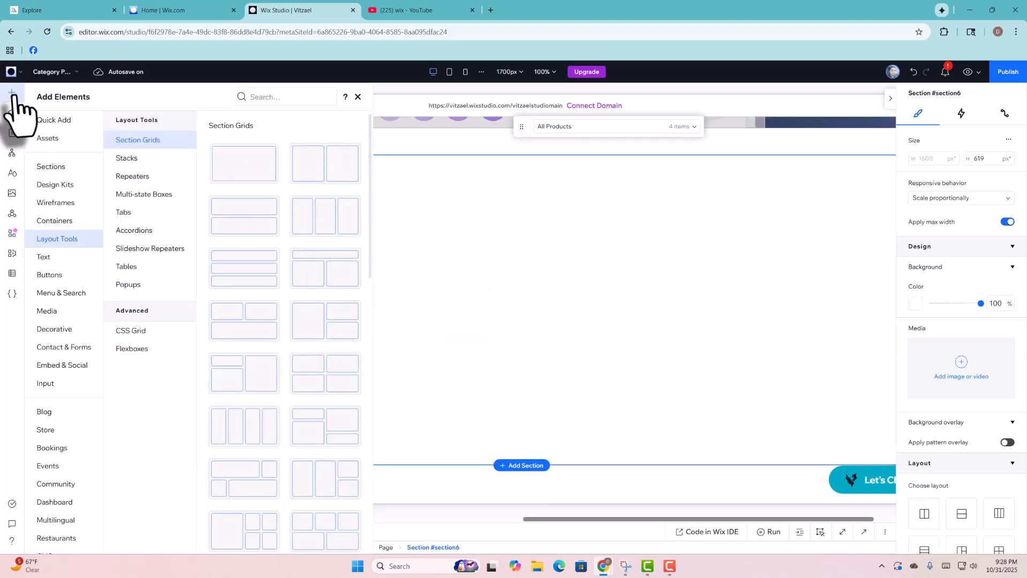
# - Insert an Embed Code element into the first column of the new grid section and stretch it to fill the cell
pyautogui.click(11, 92)
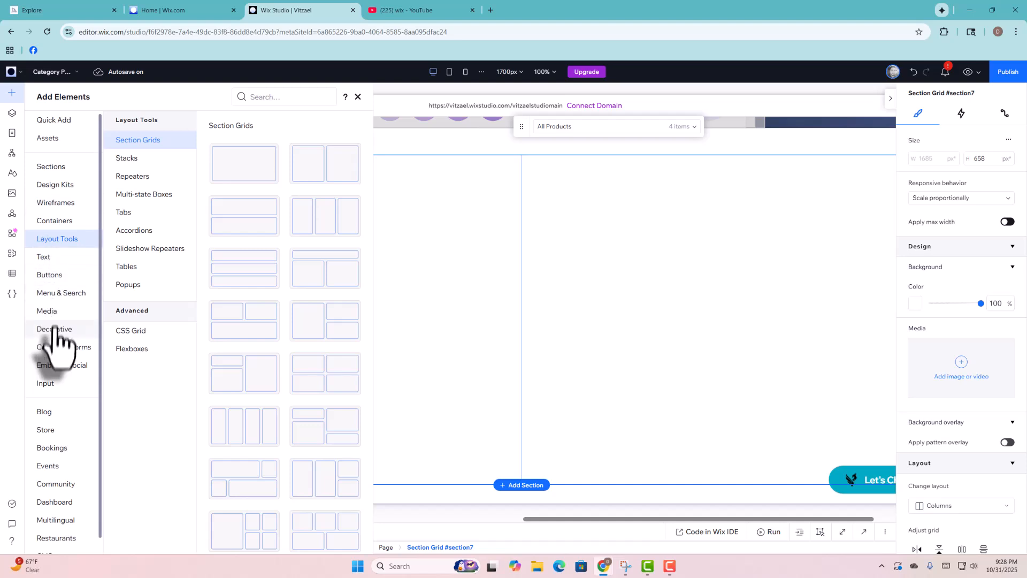
pyautogui.click(60, 367)
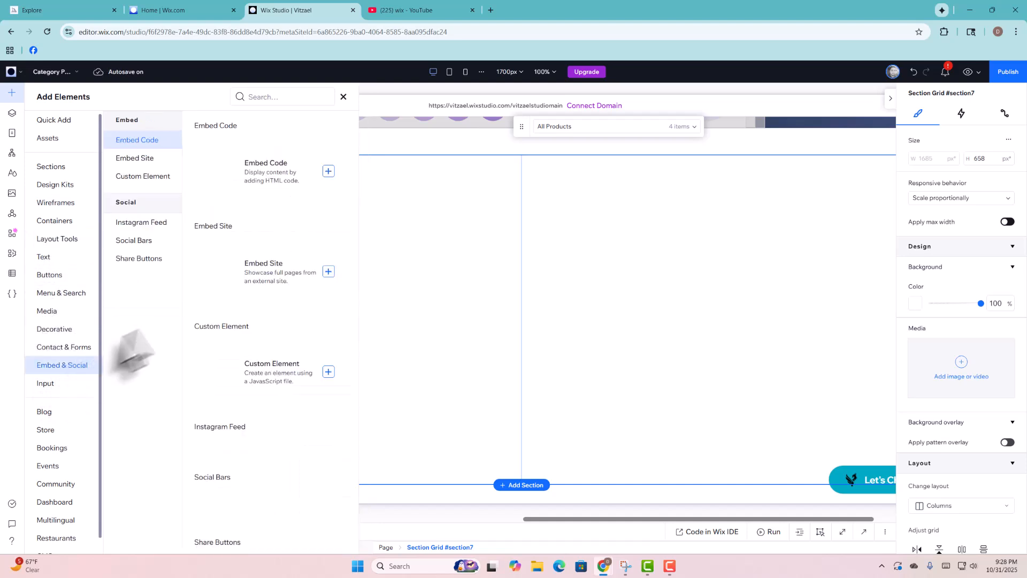
pyautogui.moveTo(288, 172); pyautogui.dragTo(438, 218)
pyautogui.moveTo(679, 268); pyautogui.dragTo(326, 240)
pyautogui.click(454, 198)
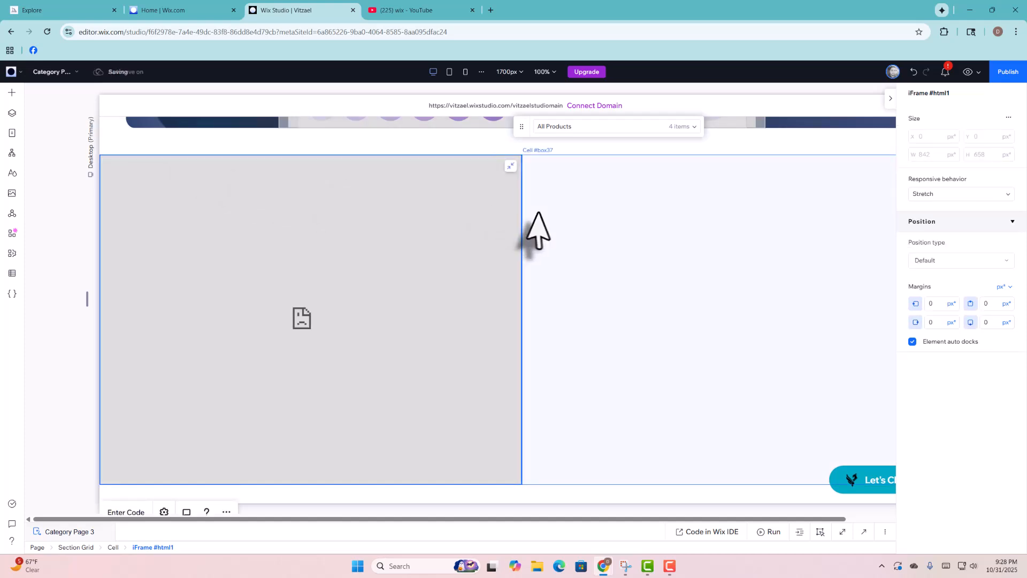
# - Look over the finished Category Page 3 design, open the original Category Page and review its layout
pyautogui.click(669, 241)
pyautogui.scroll(6, 711, 292)
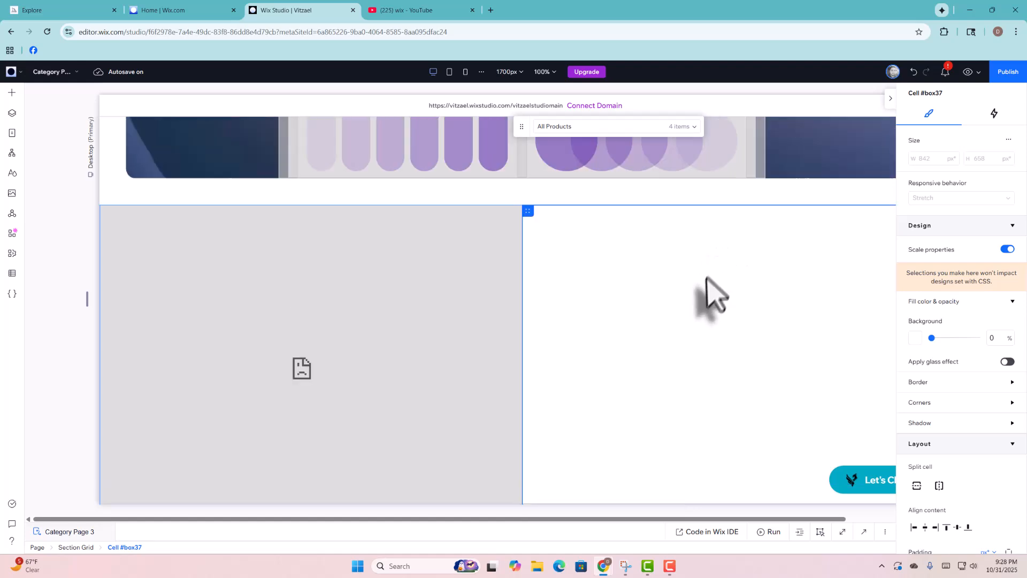
pyautogui.scroll(5, 567, 364)
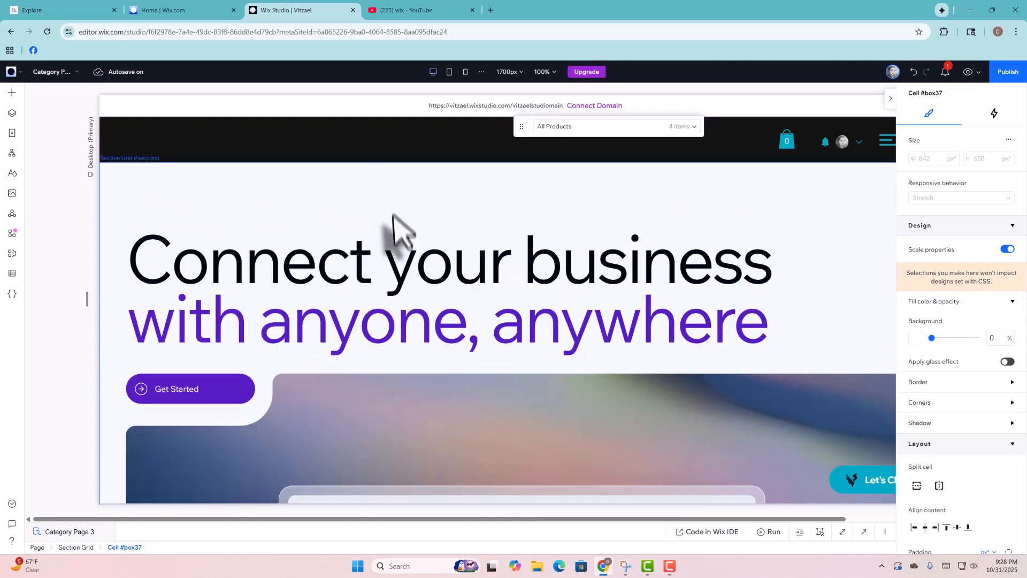
pyautogui.click(12, 133)
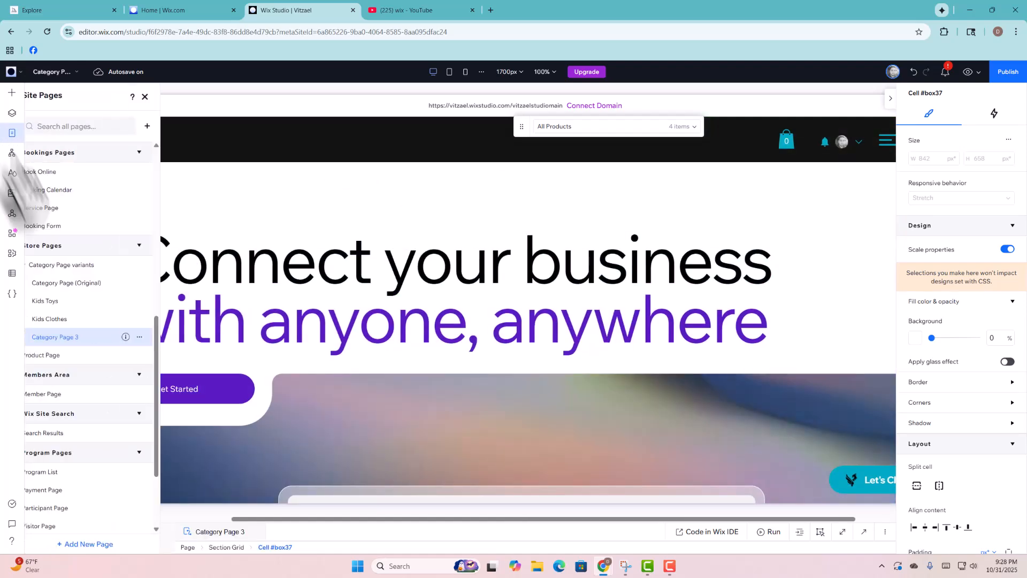
pyautogui.click(80, 282)
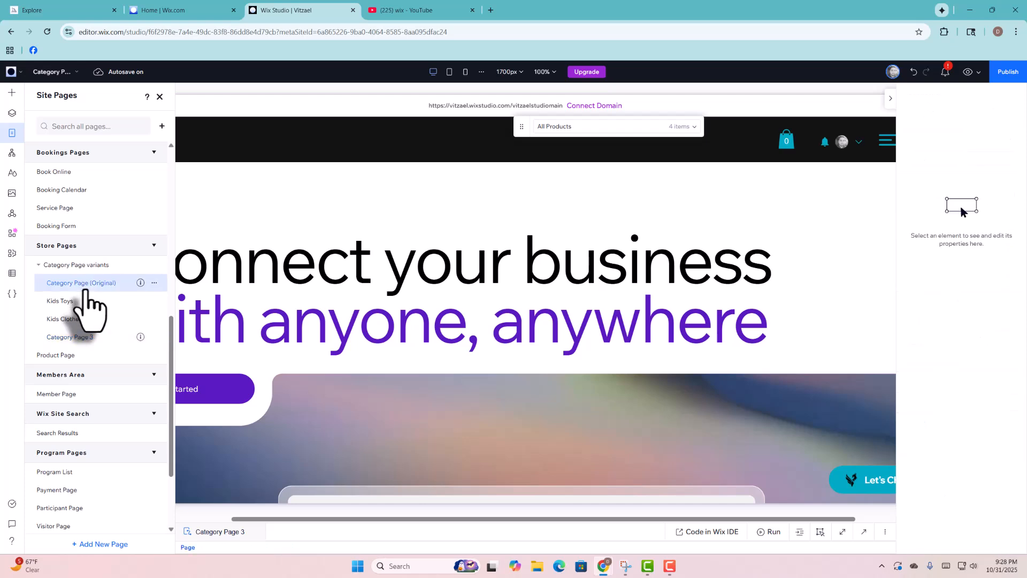
pyautogui.scroll(-5, 444, 374)
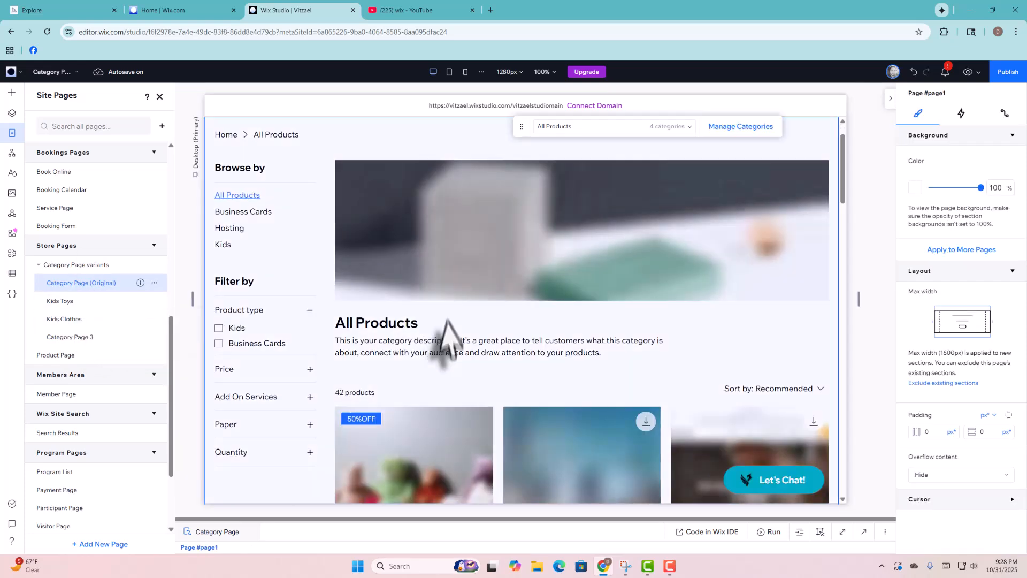
pyautogui.scroll(5, 444, 321)
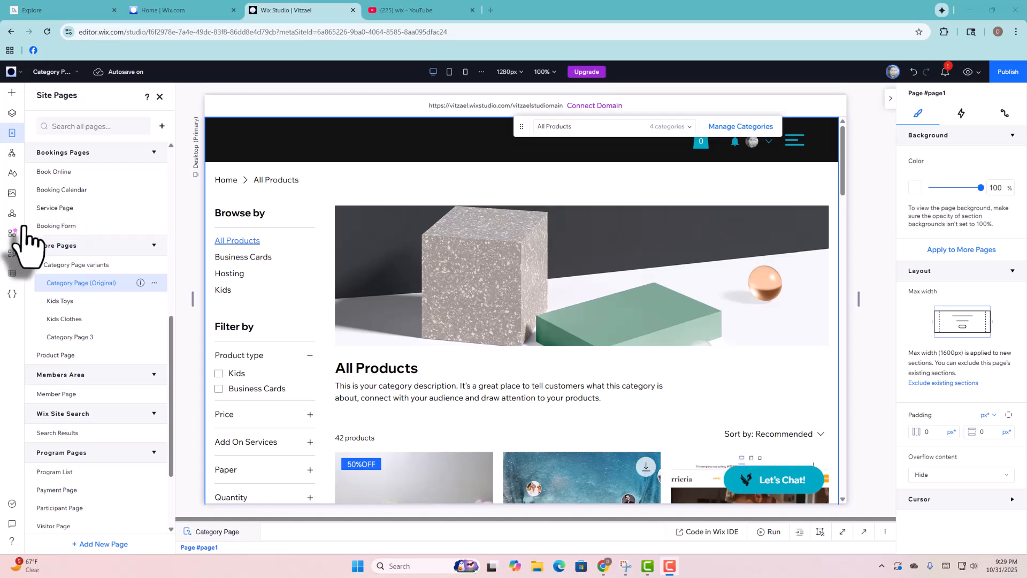
# - Open the App Market and look over its search suggestions and featured apps
pyautogui.click(14, 239)
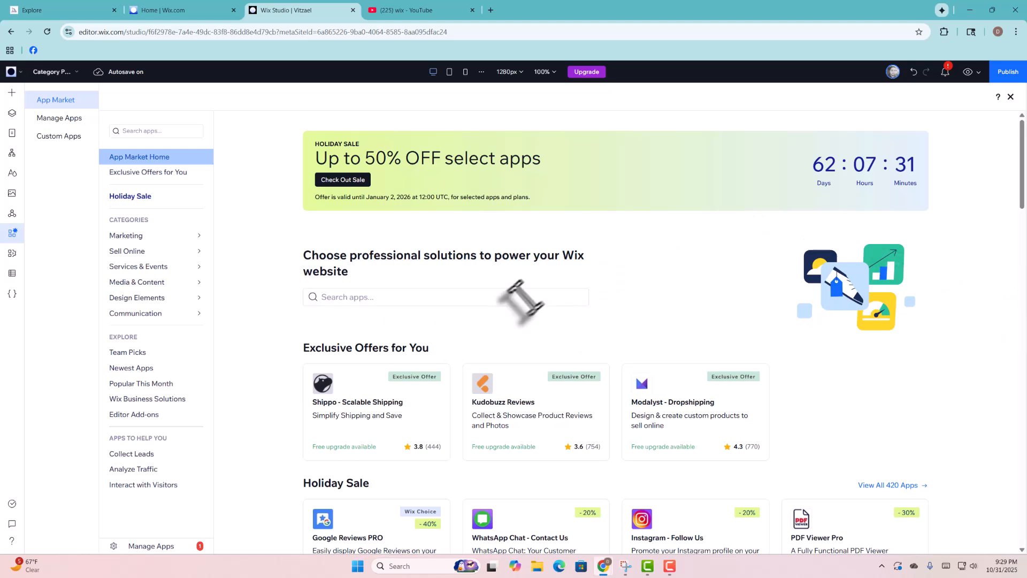
pyautogui.click(496, 297)
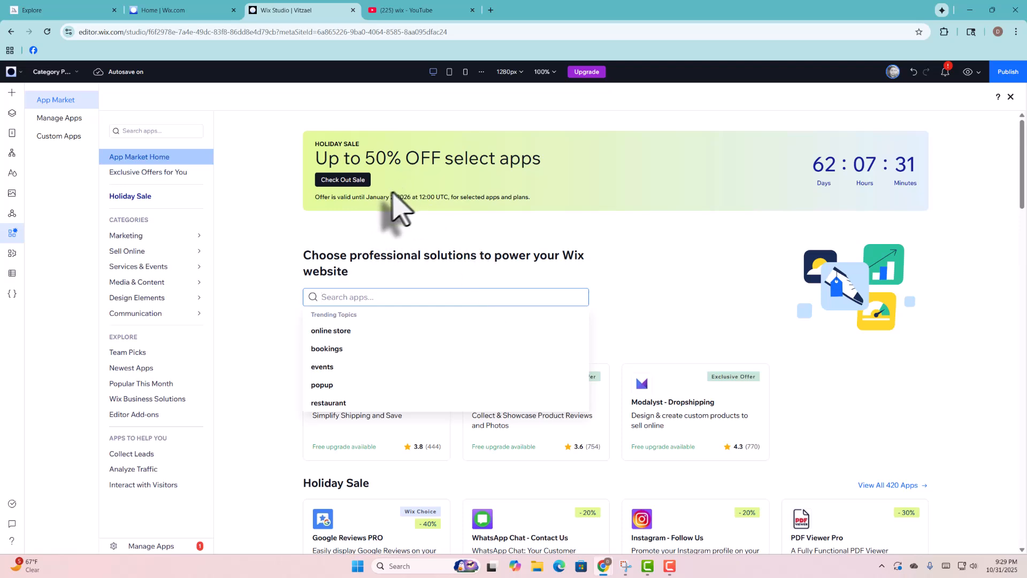
pyautogui.click(315, 155)
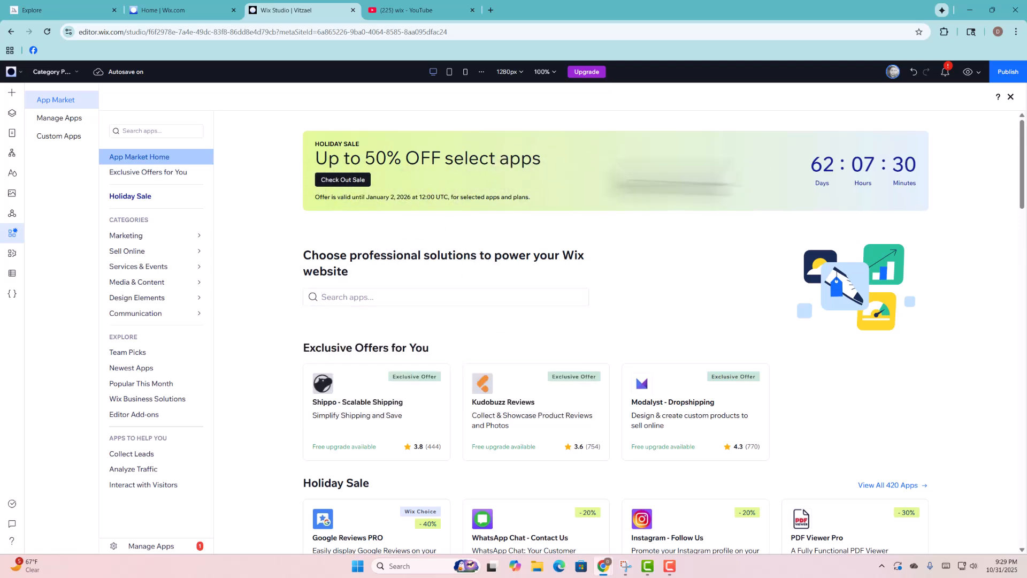
pyautogui.scroll(-5, 519, 388)
pyautogui.scroll(5, 530, 385)
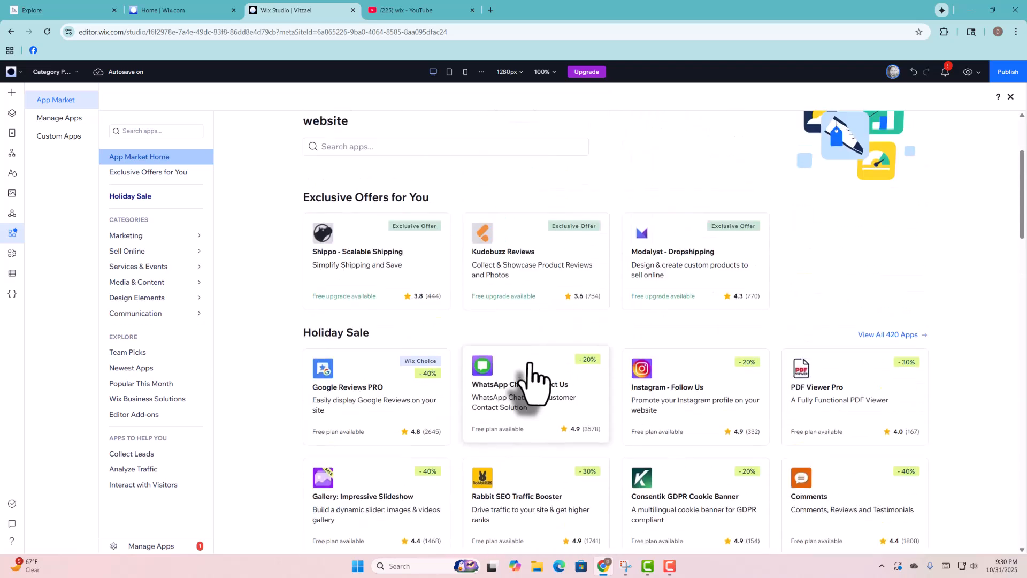
# - Try to search the App Market for "groups"
pyautogui.click(468, 297)
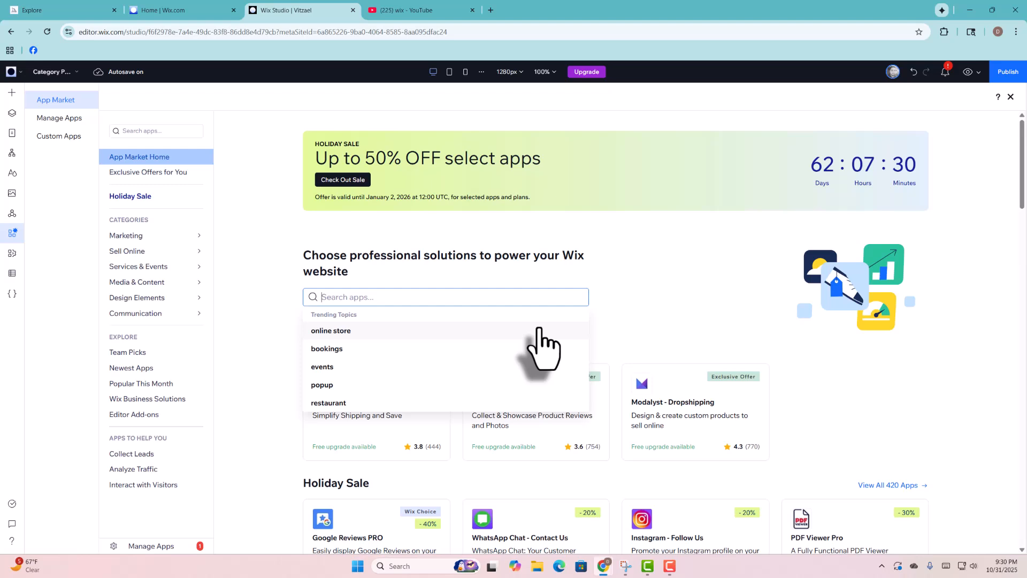
pyautogui.write('group')
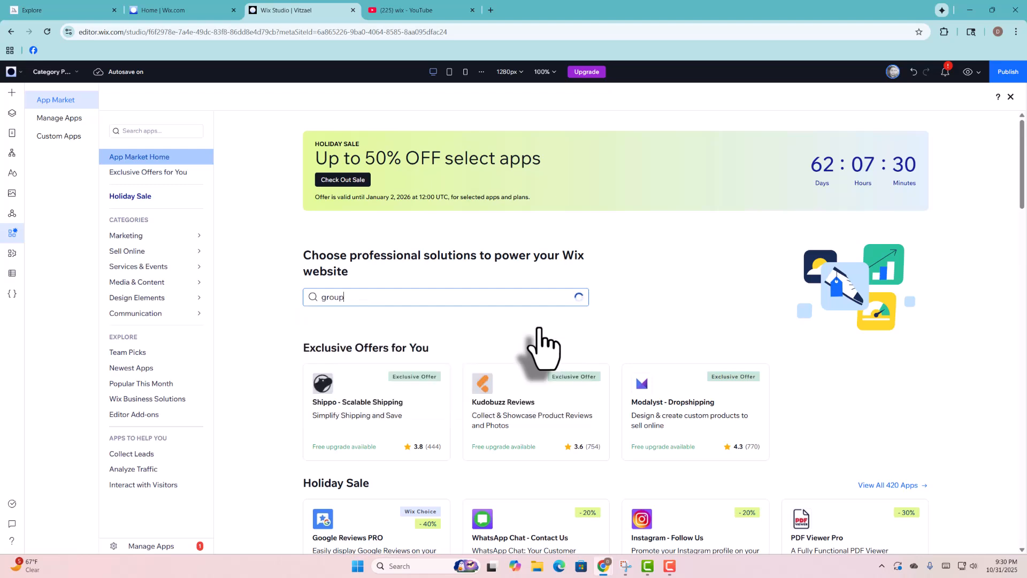
pyautogui.write('s')
pyautogui.press('Return')
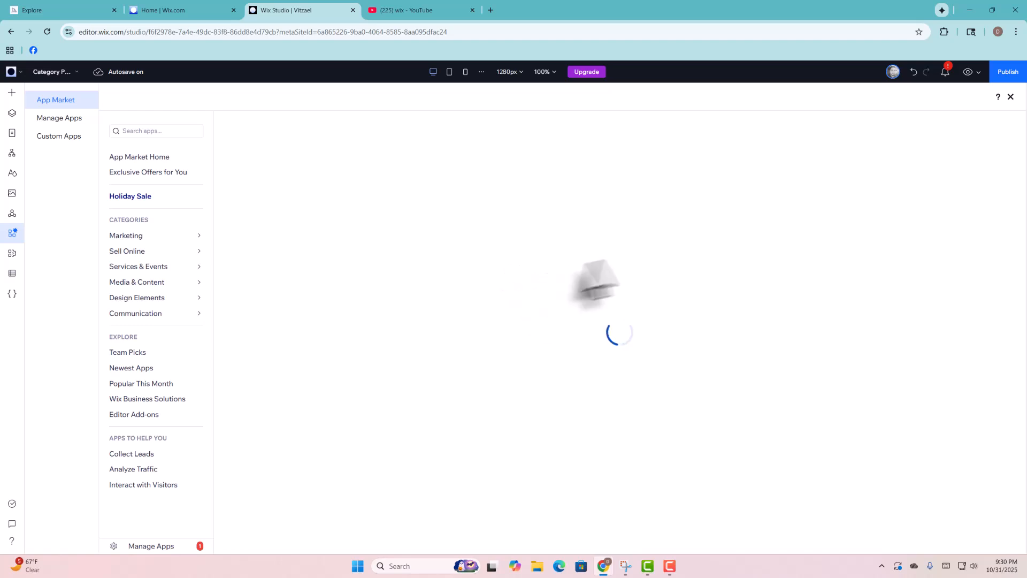
# - Search the App Market for "wix groups", view the Wix Groups app and open it on the site
pyautogui.click(133, 131)
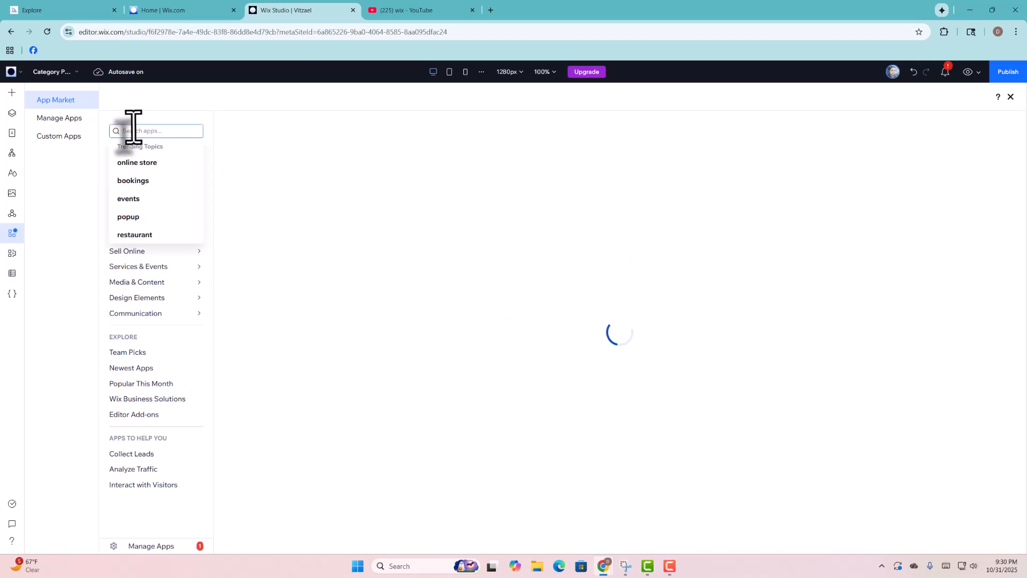
pyautogui.write('wix grou')
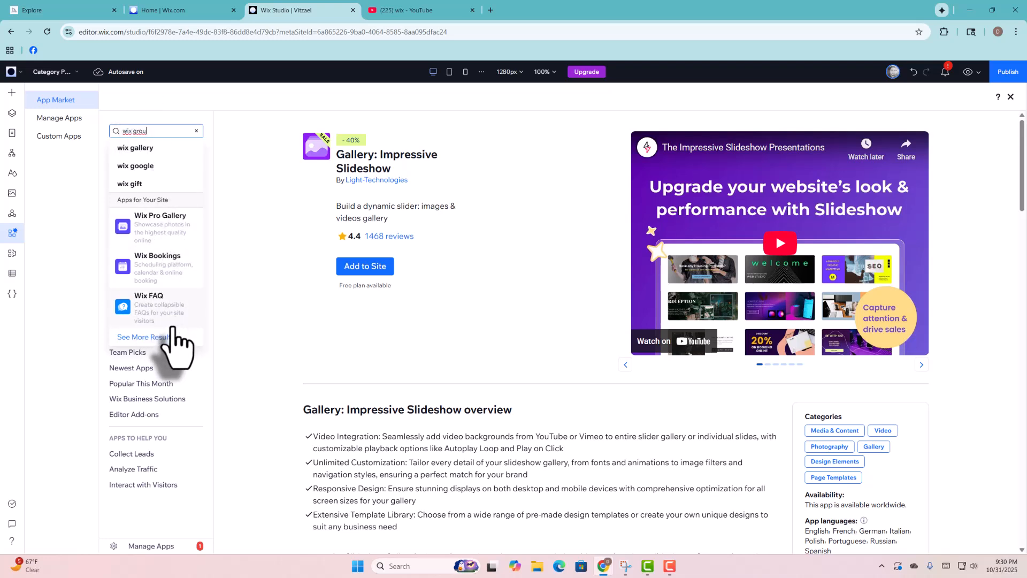
pyautogui.write('ps')
pyautogui.click(154, 208)
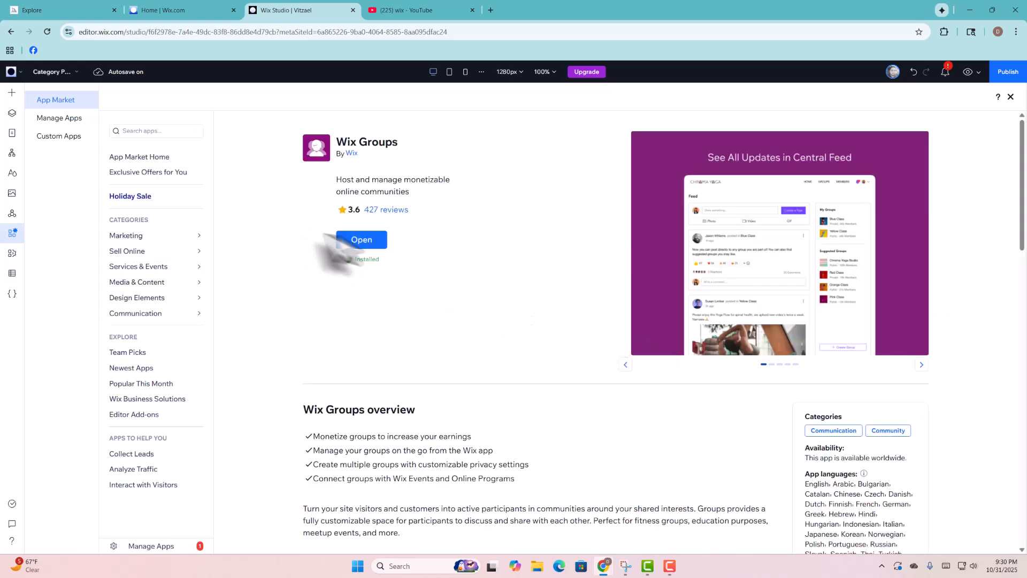
pyautogui.click(369, 241)
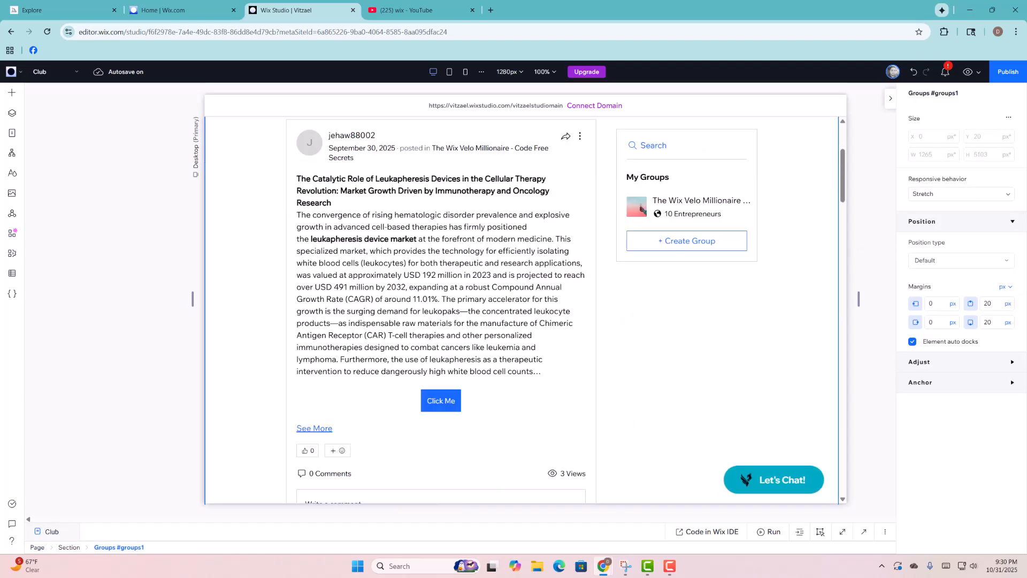
# - Look over the Groups Feed on the Club page, then review that page's settings for page info, permissions and advanced SEO
pyautogui.scroll(1, 503, 260)
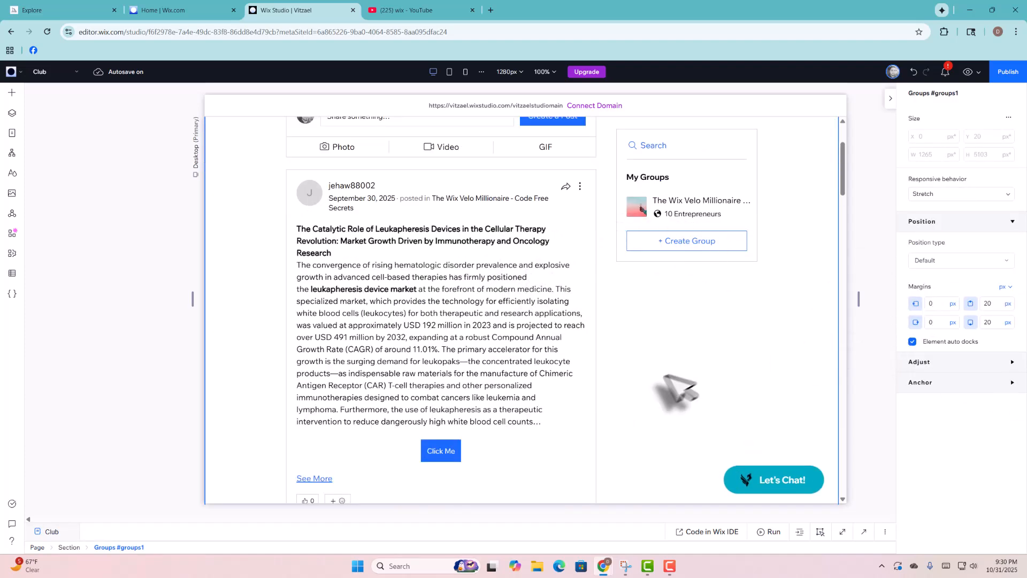
pyautogui.scroll(2, 677, 393)
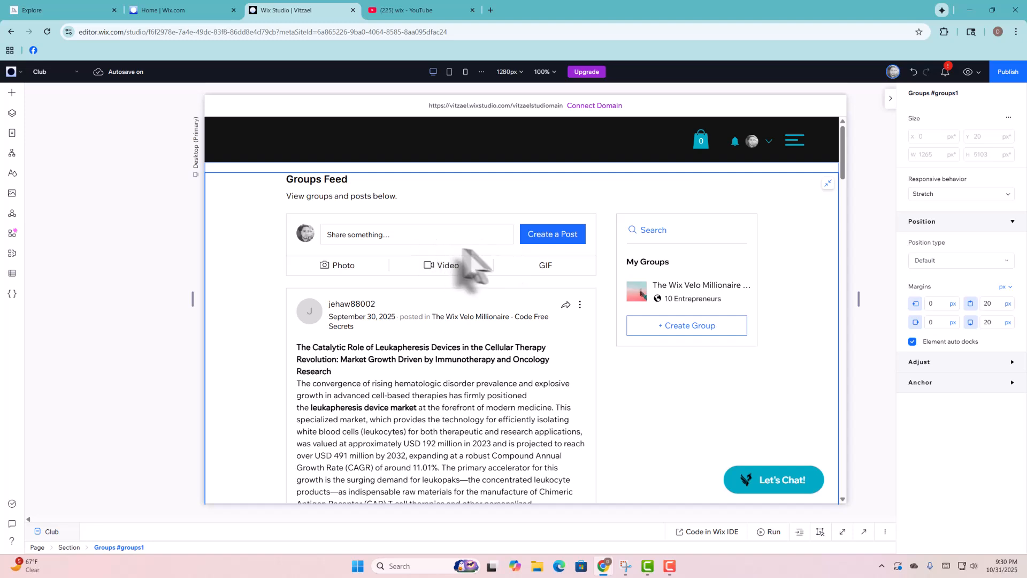
pyautogui.click(13, 134)
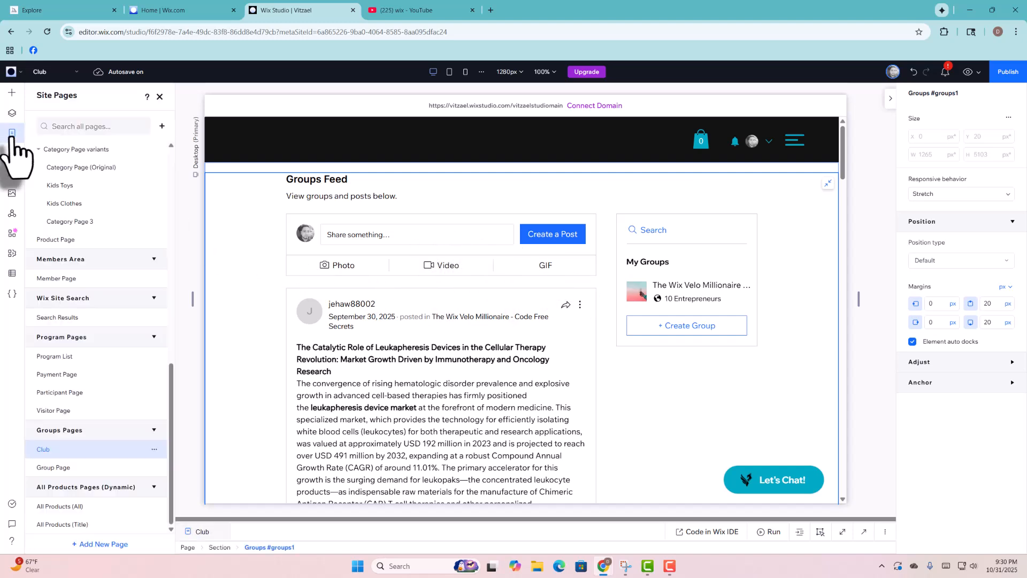
pyautogui.click(154, 450)
pyautogui.click(182, 462)
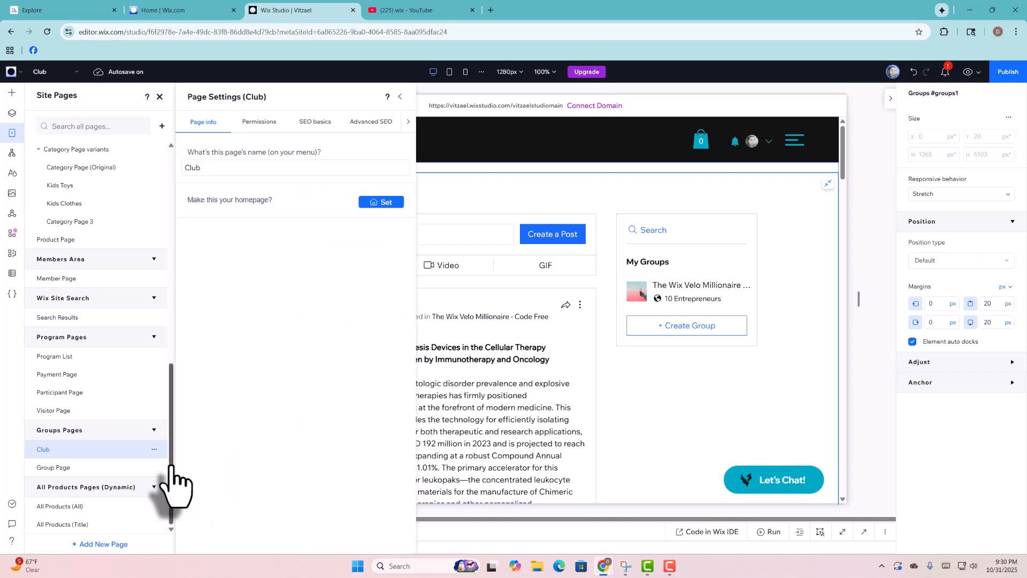
pyautogui.click(261, 122)
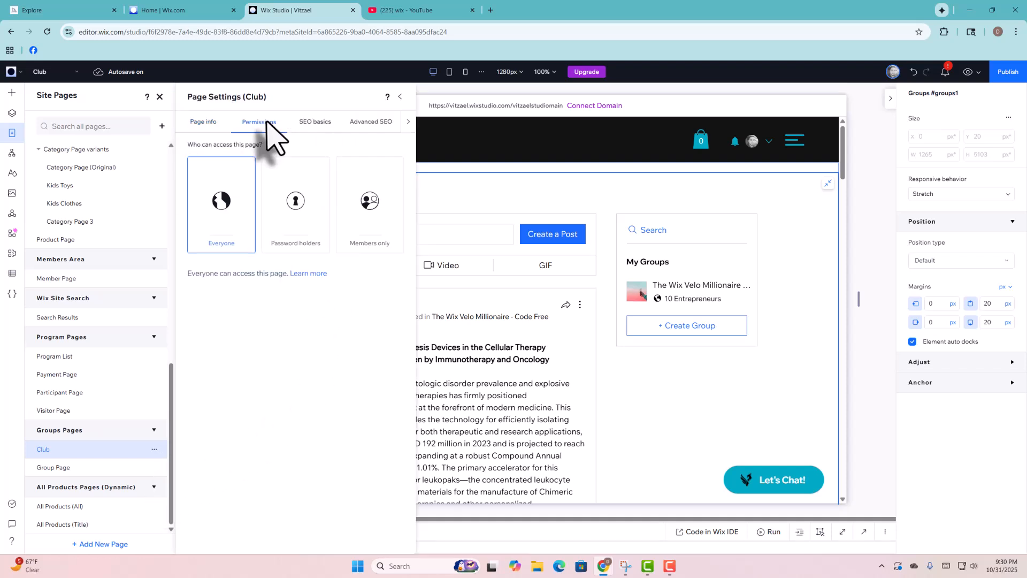
pyautogui.click(355, 121)
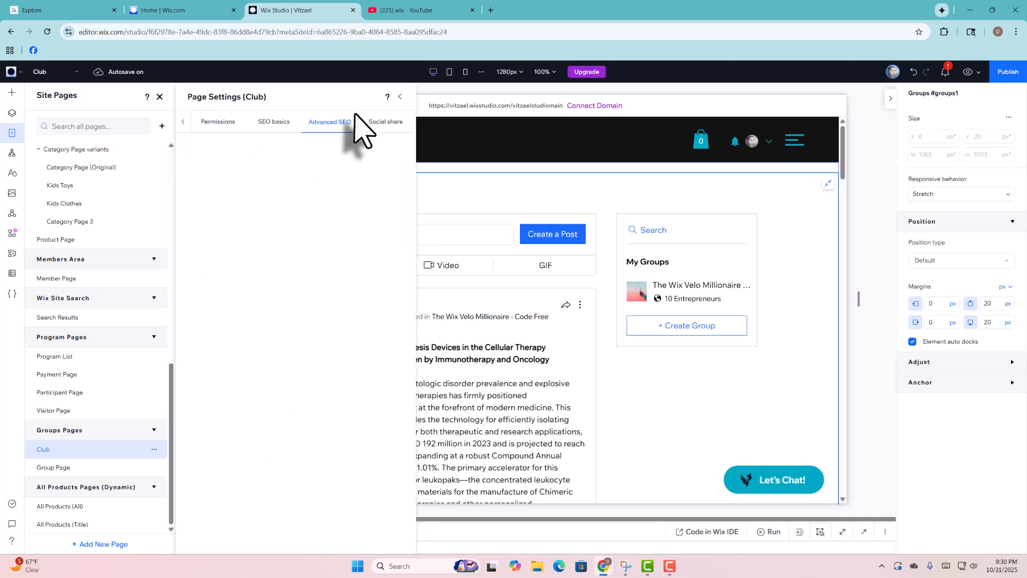
# - Open the Group Page from the site's Groups Pages and preview it
pyautogui.click(109, 468)
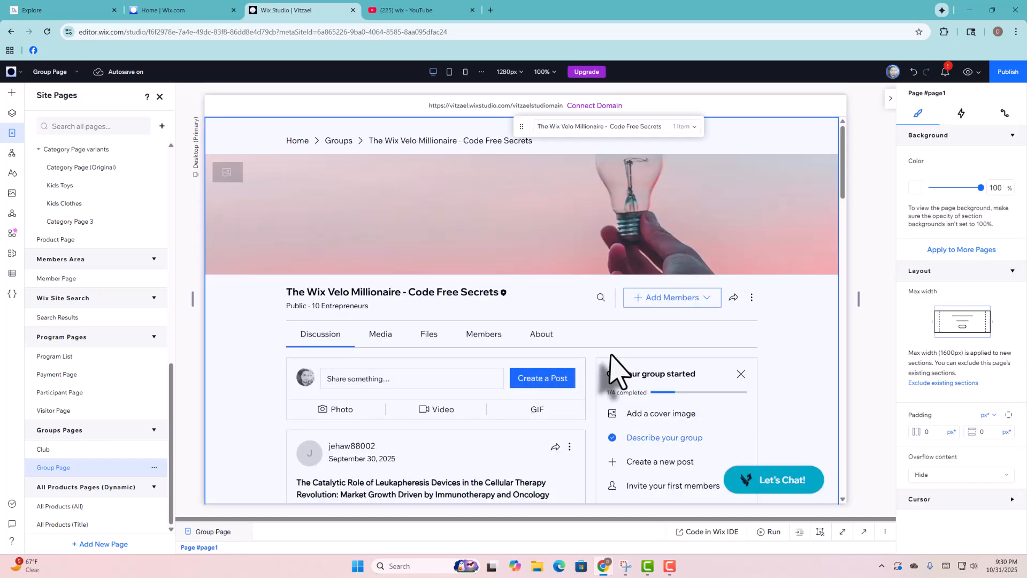
pyautogui.click(738, 323)
pyautogui.click(968, 73)
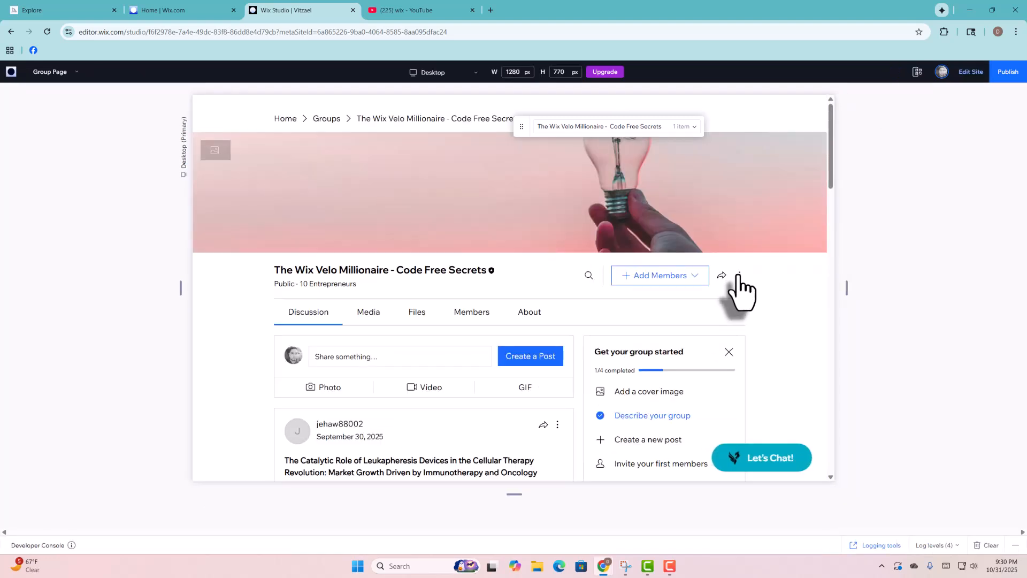
# - Review the group's settings, covering the privacy options, content tabs and admin tools, and close them without saving
pyautogui.click(739, 275)
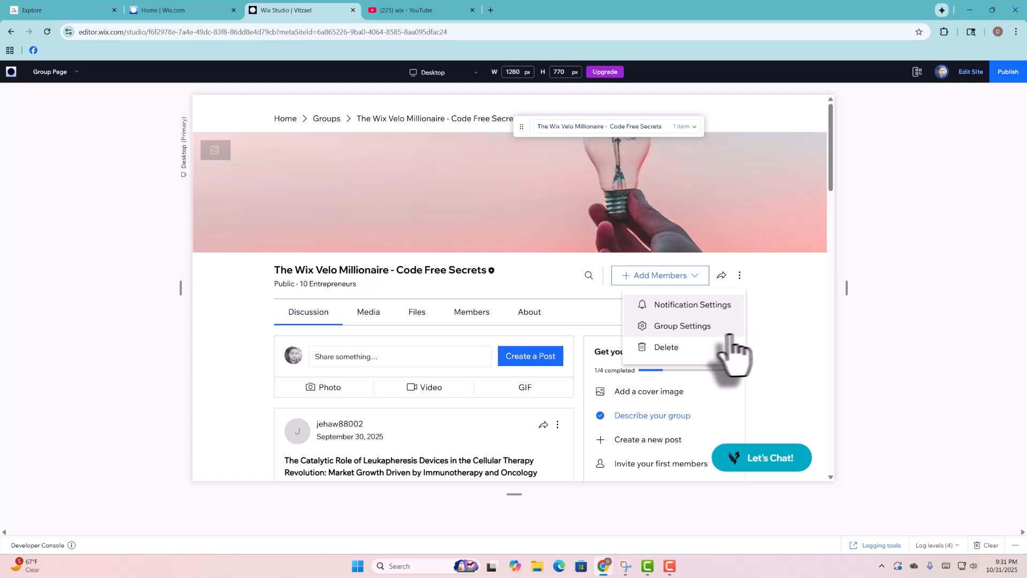
pyautogui.click(696, 327)
pyautogui.click(701, 347)
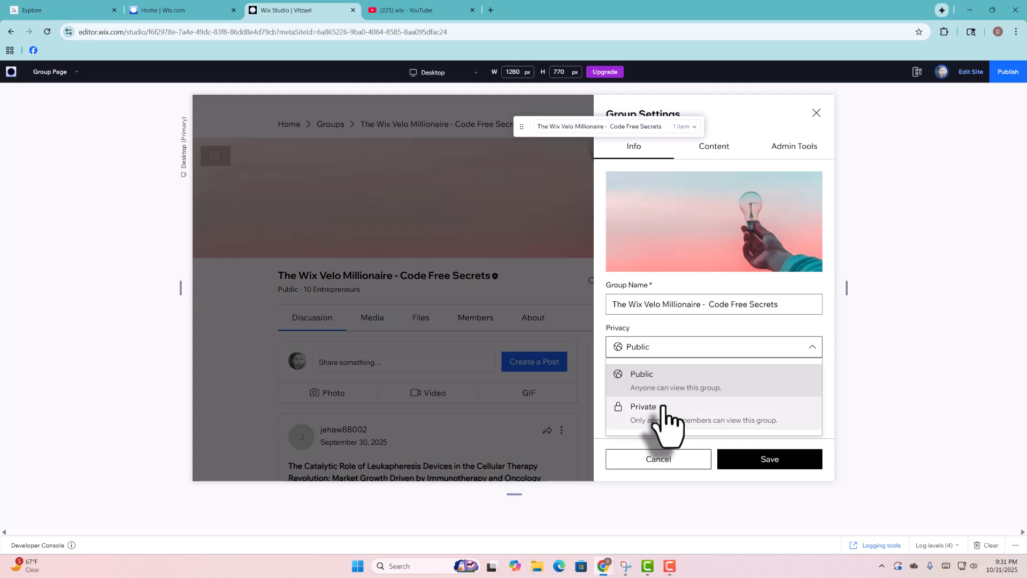
pyautogui.click(714, 152)
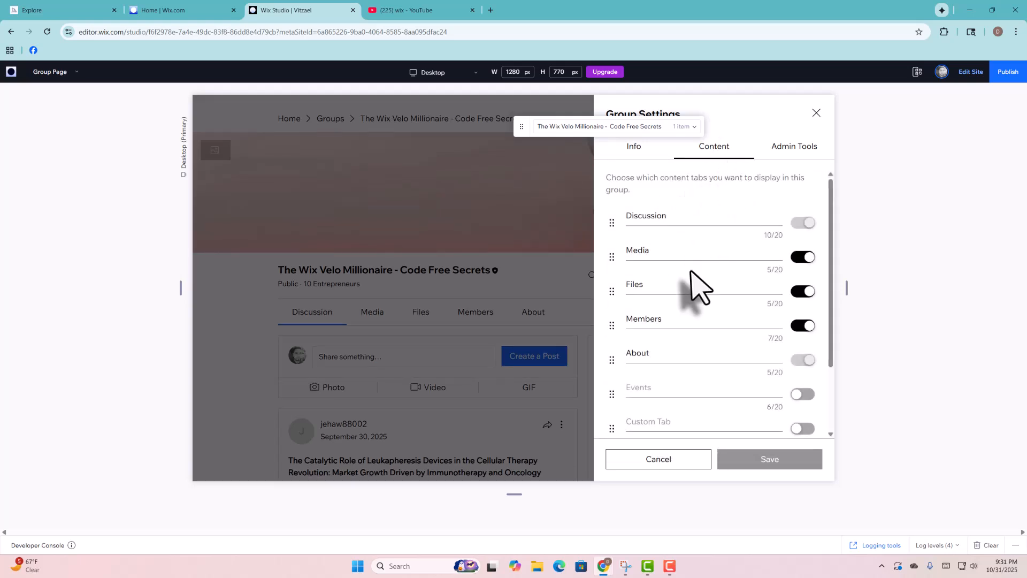
pyautogui.click(802, 150)
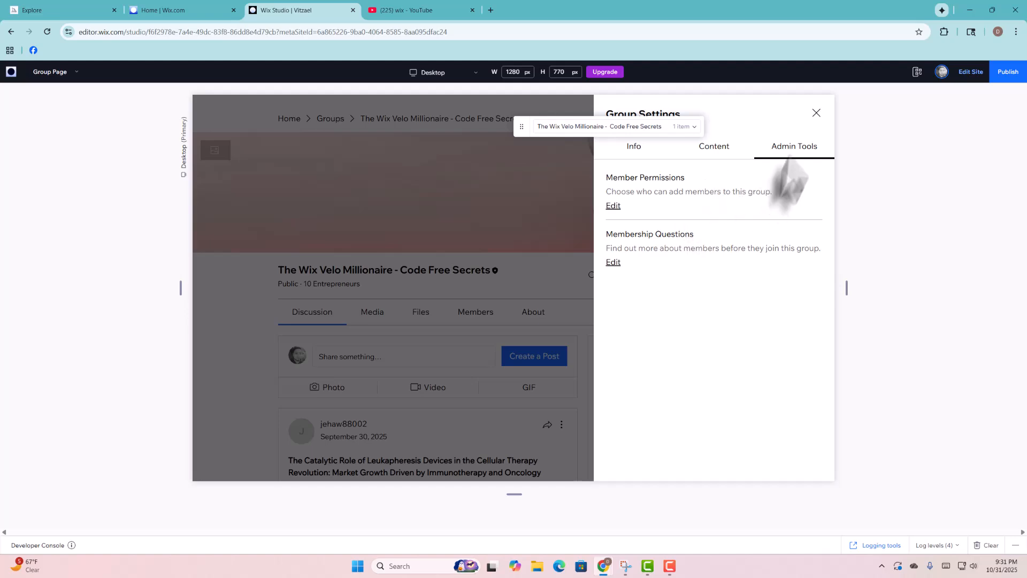
pyautogui.click(816, 112)
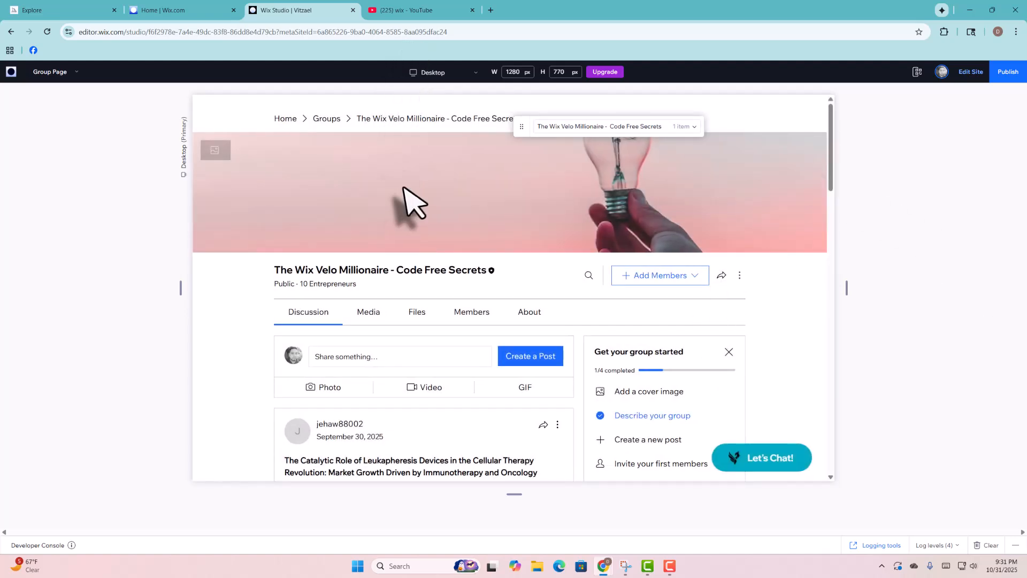
# - Look over the previewed group page's discussion posts and members list, then return to the group header
pyautogui.scroll(-2, 623, 268)
pyautogui.scroll(-7, 642, 286)
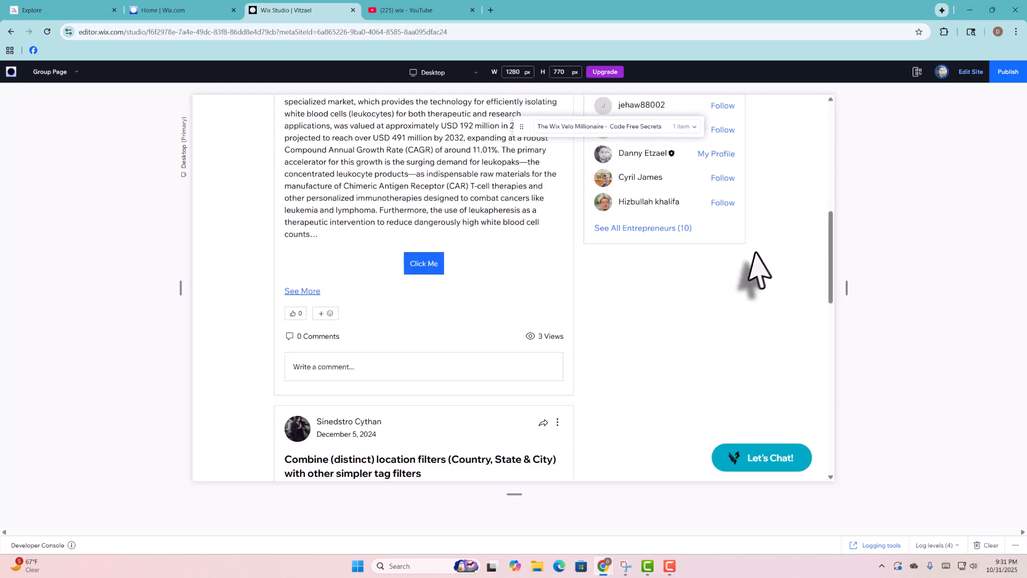
pyautogui.scroll(9, 752, 270)
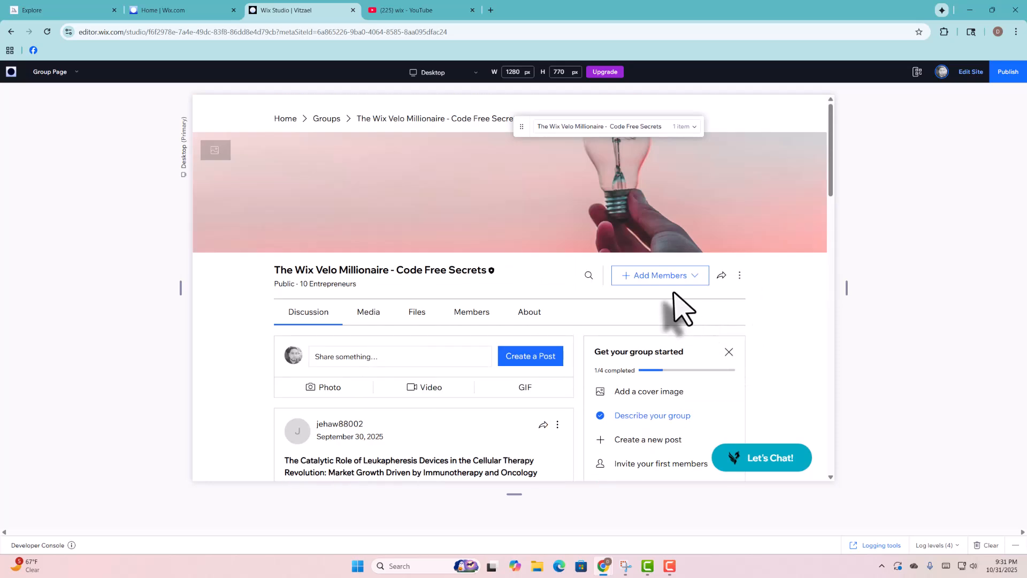